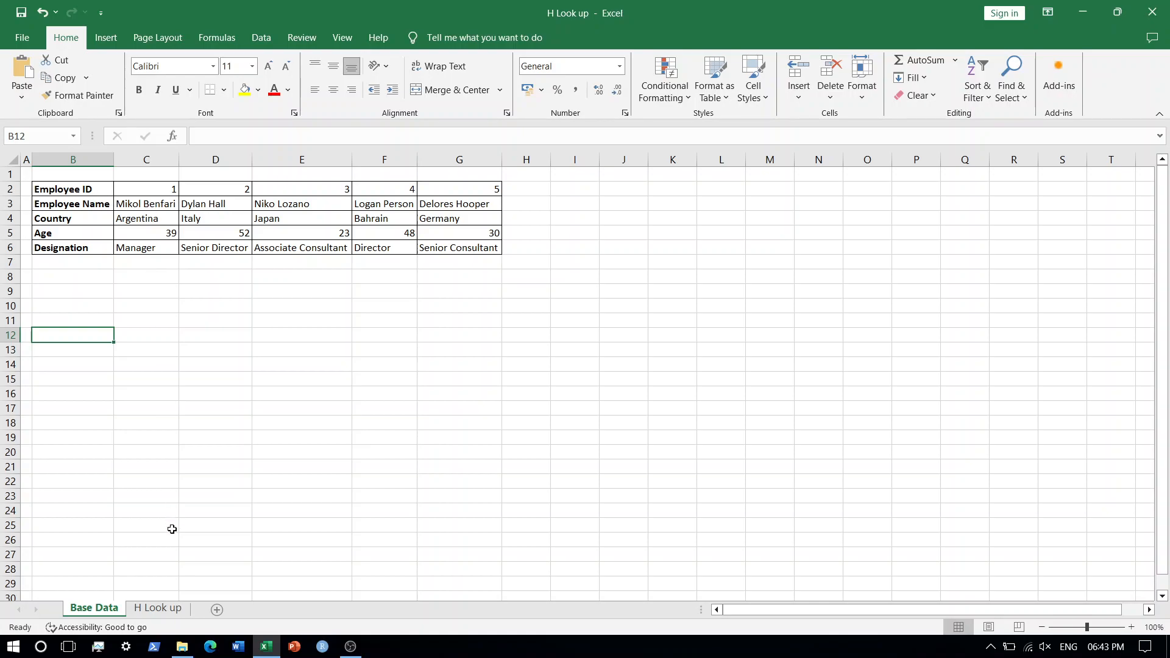
On the H Look up sheet, start an HLOOKUP formula in B4 with A4 as the lookup value.
click(157, 609)
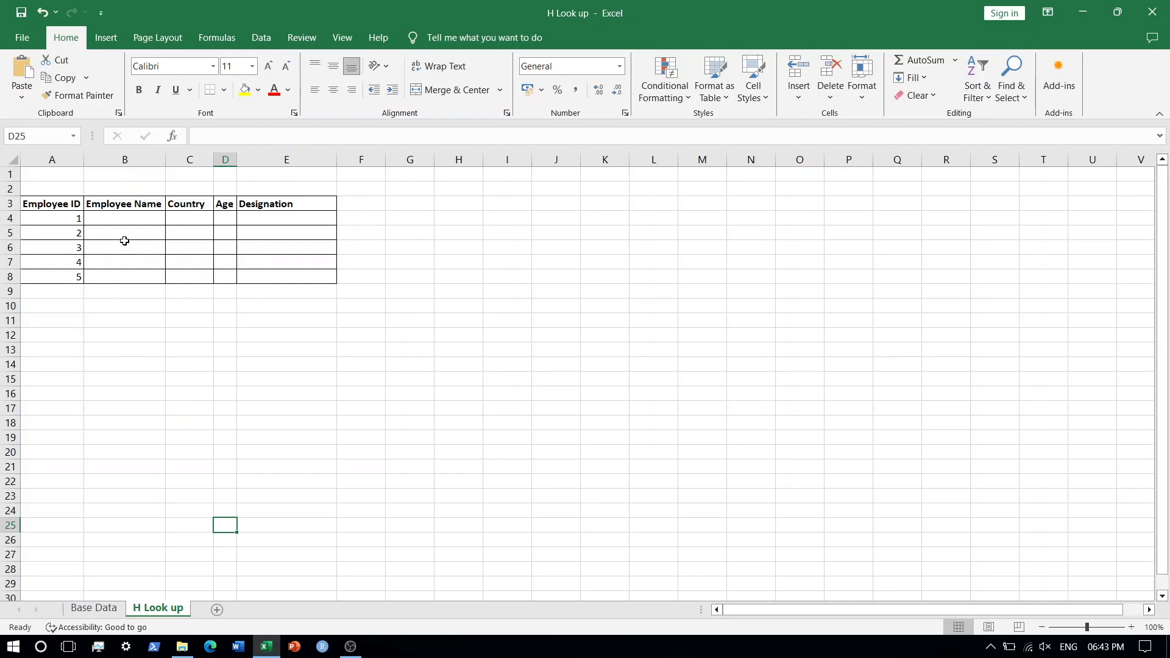
click(132, 217)
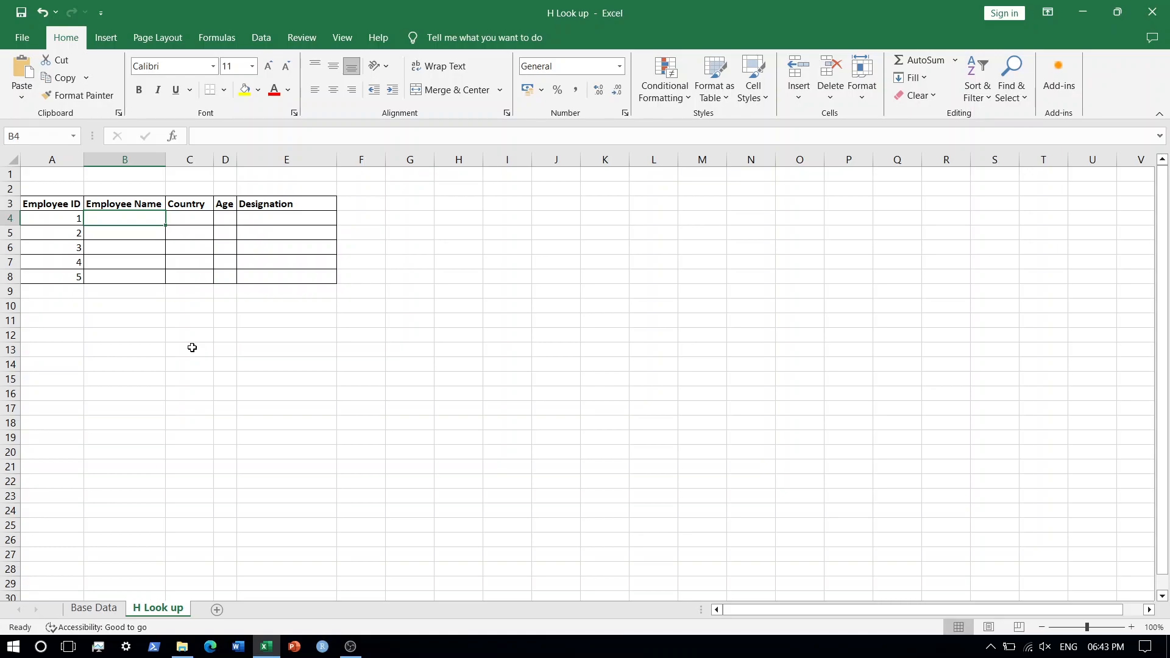
text(=)
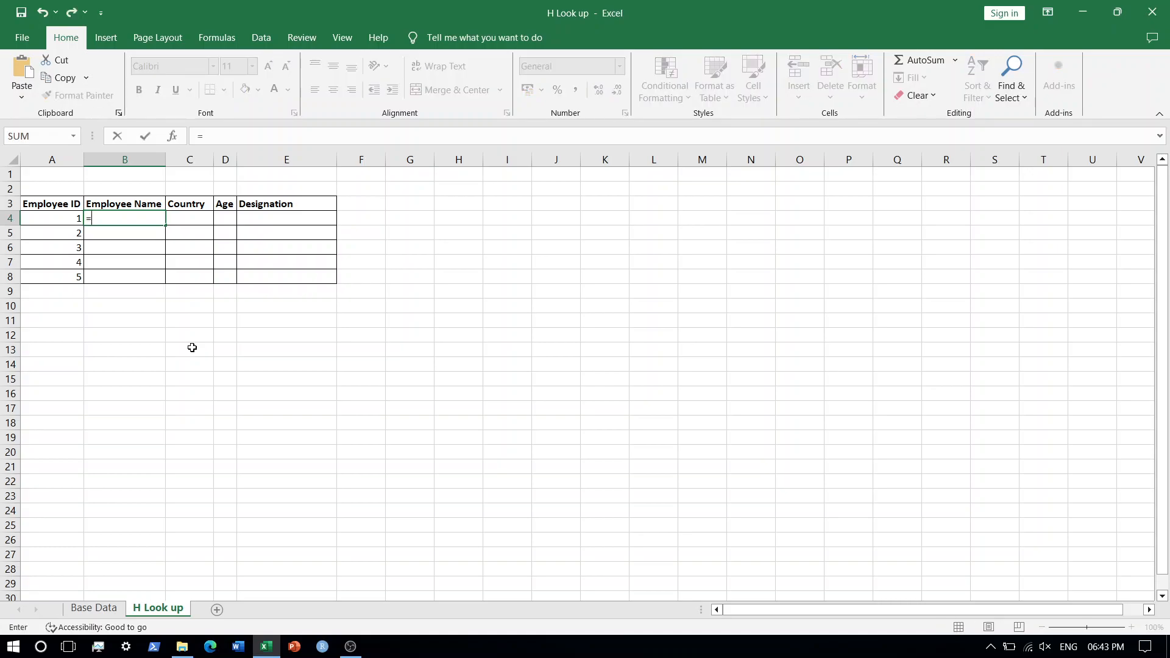
text(hl)
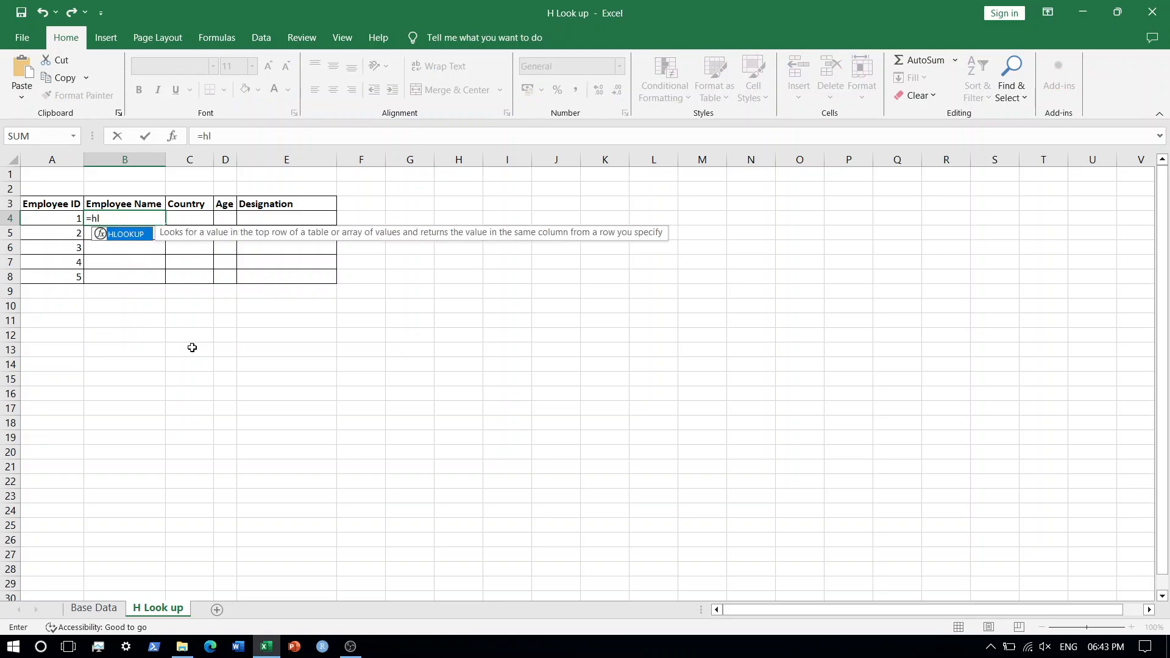
key(Tab)
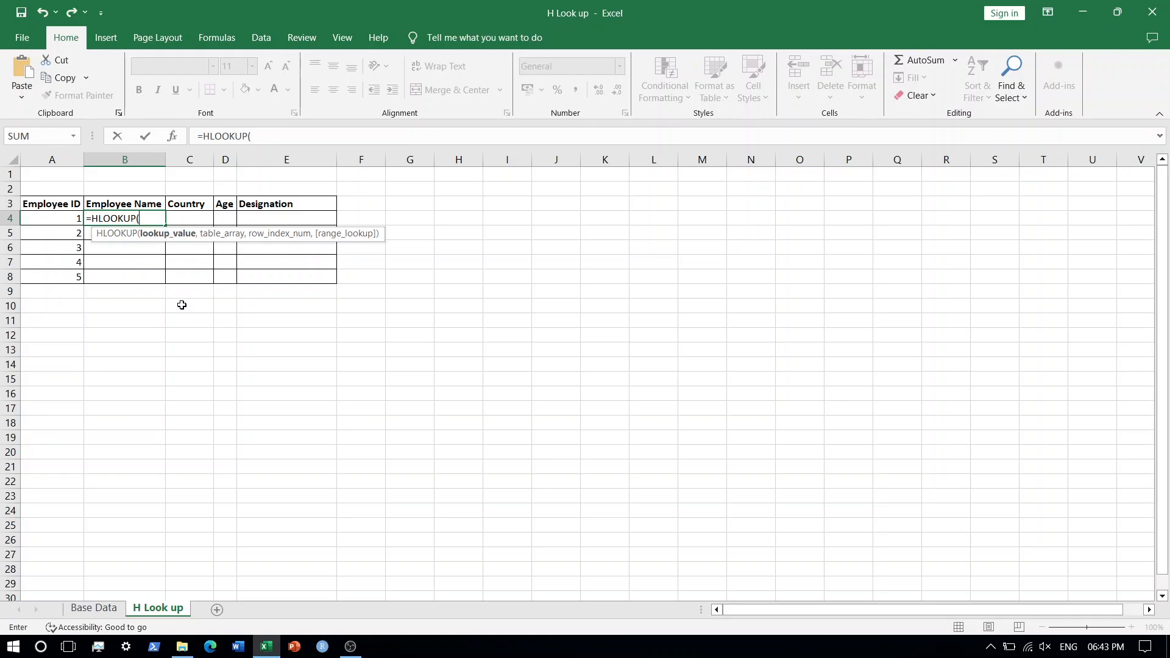
click(56, 221)
text(,)
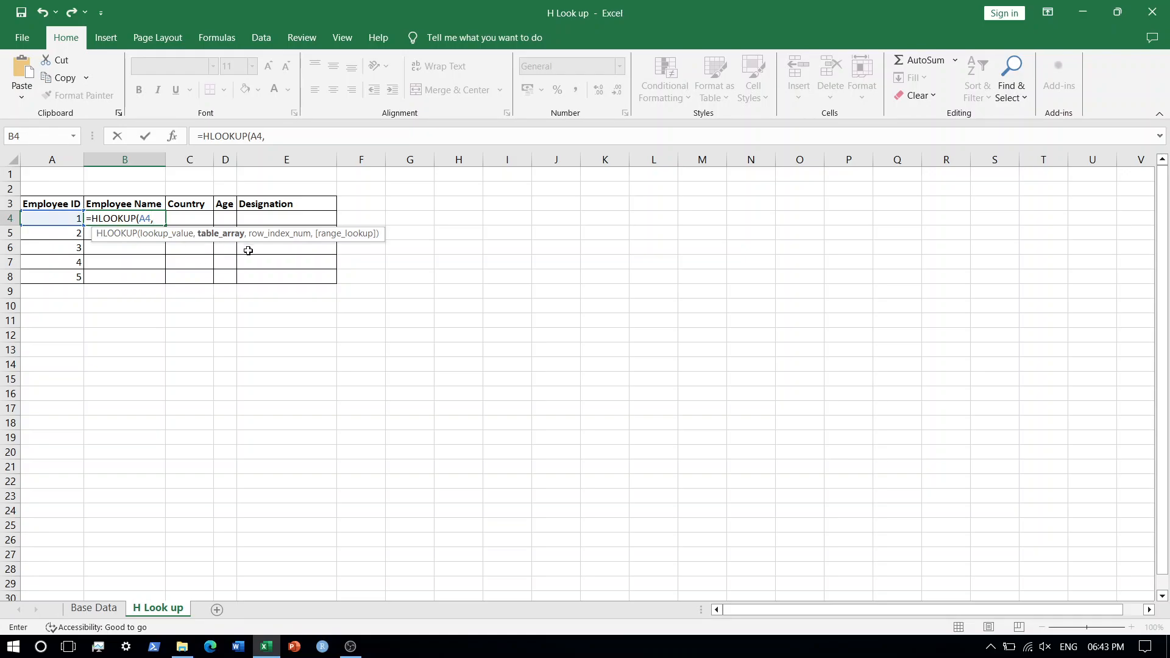
Set the formula's table array to 'Base Data'!$C$2:$G$6 as an absolute reference.
click(92, 611)
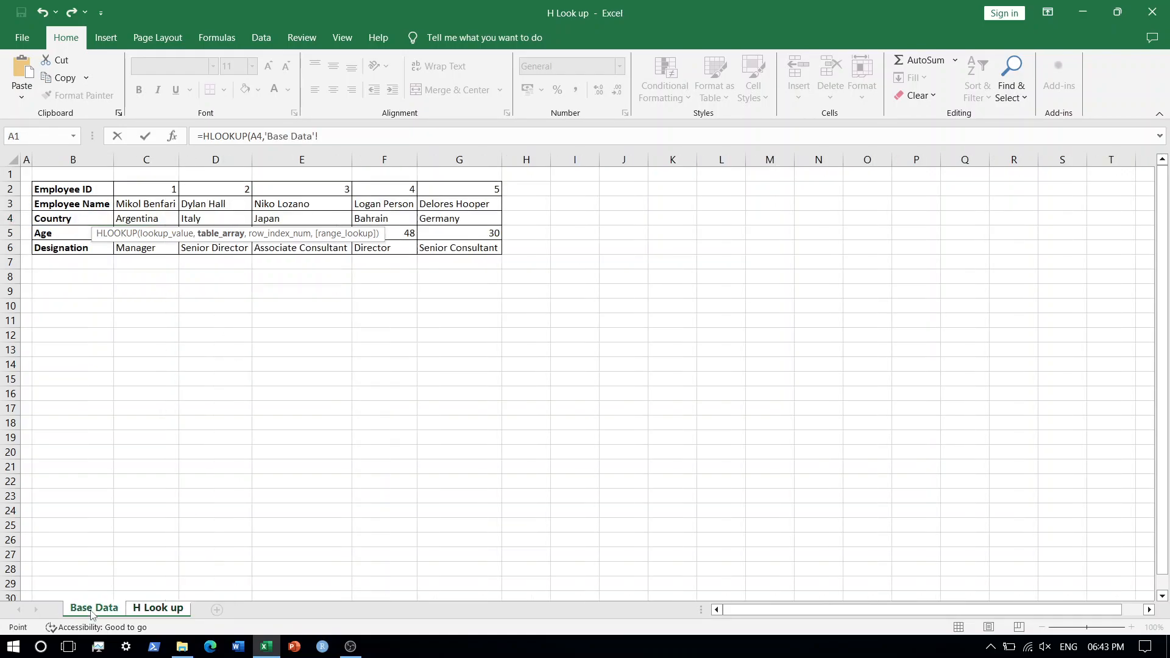
click(138, 190)
key(ctrl+shift+Right)
key(ctrl+shift+Down)
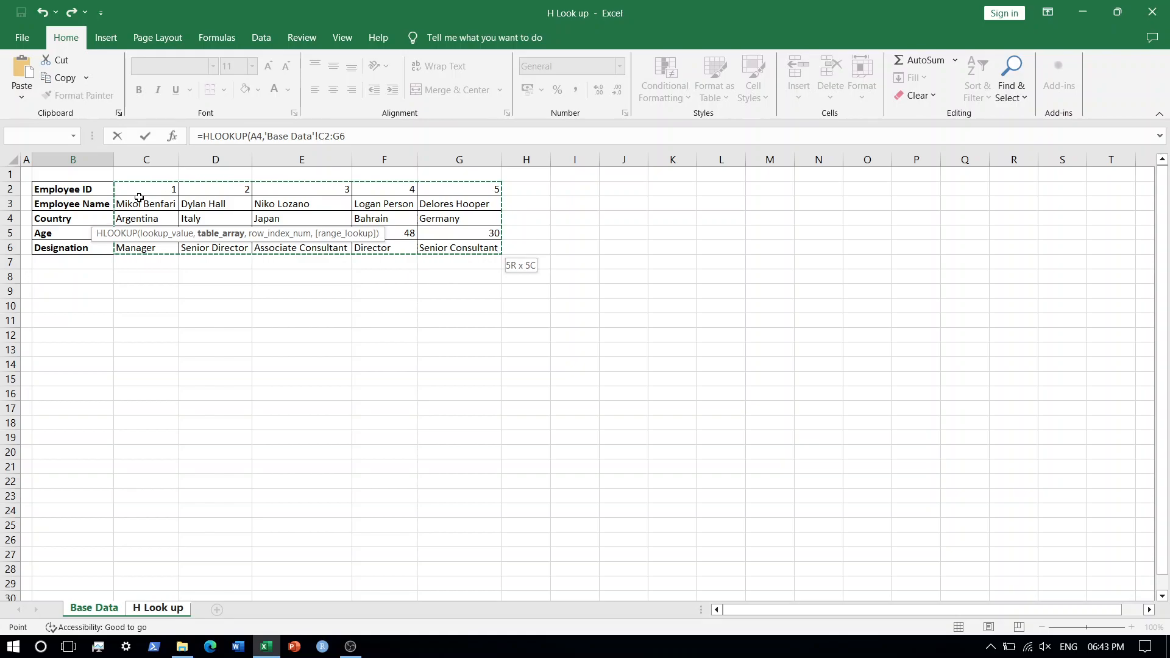
key(F4)
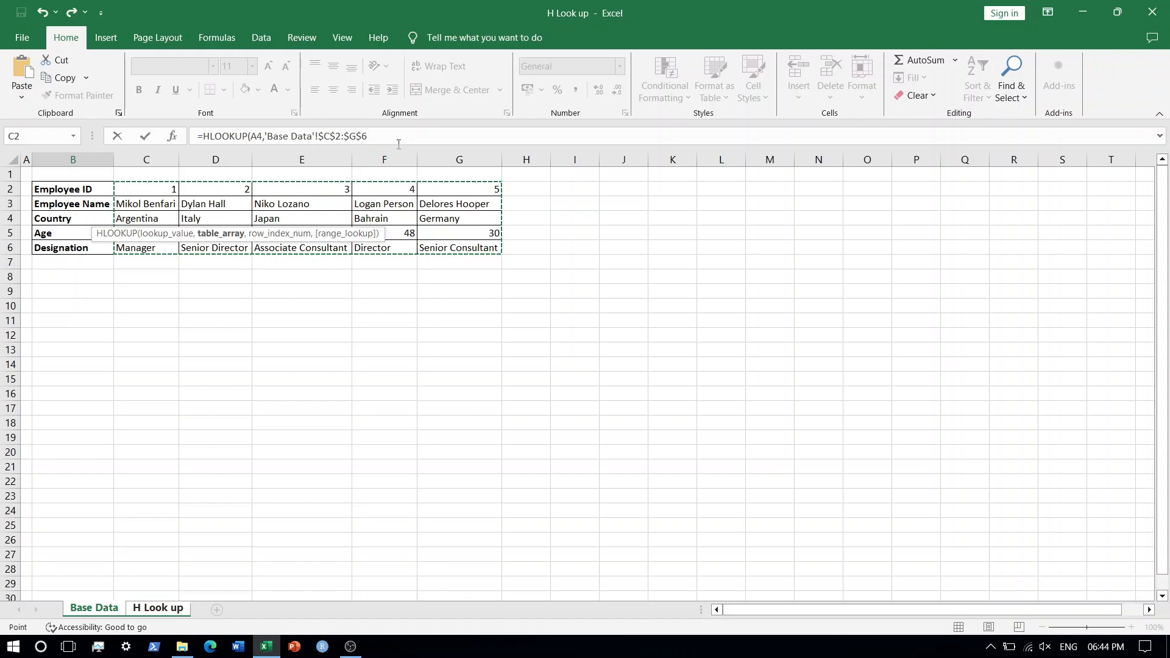
Complete the B4 formula with row index 2 and range lookup 0, and fill it down to B8.
text(,)
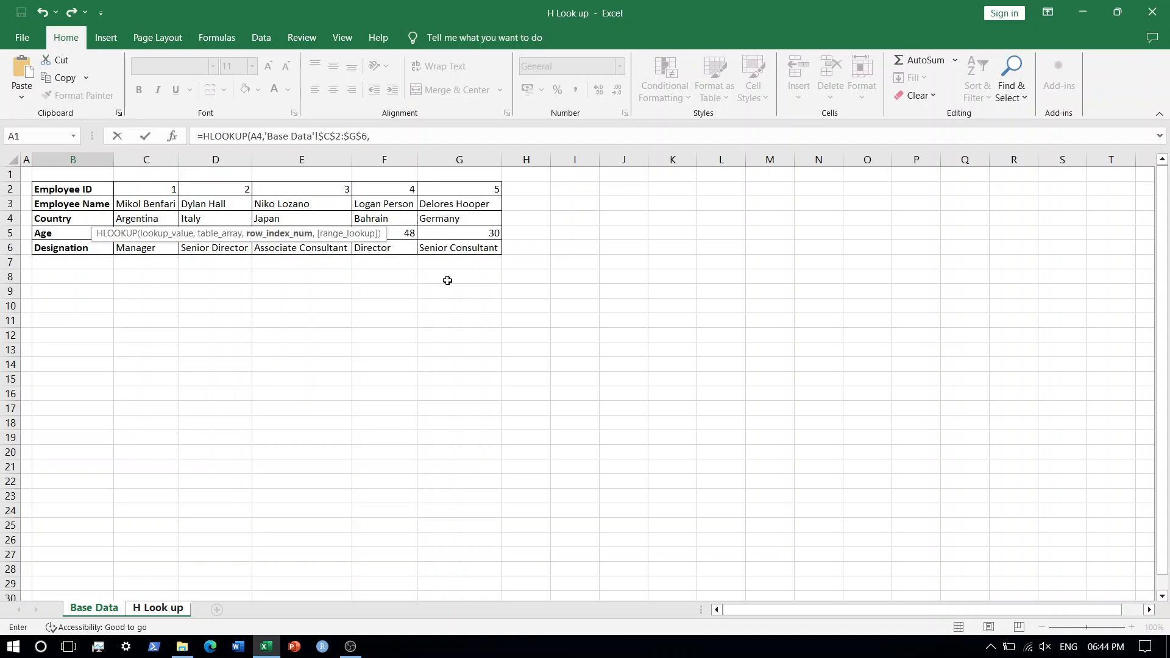
text(2,0)
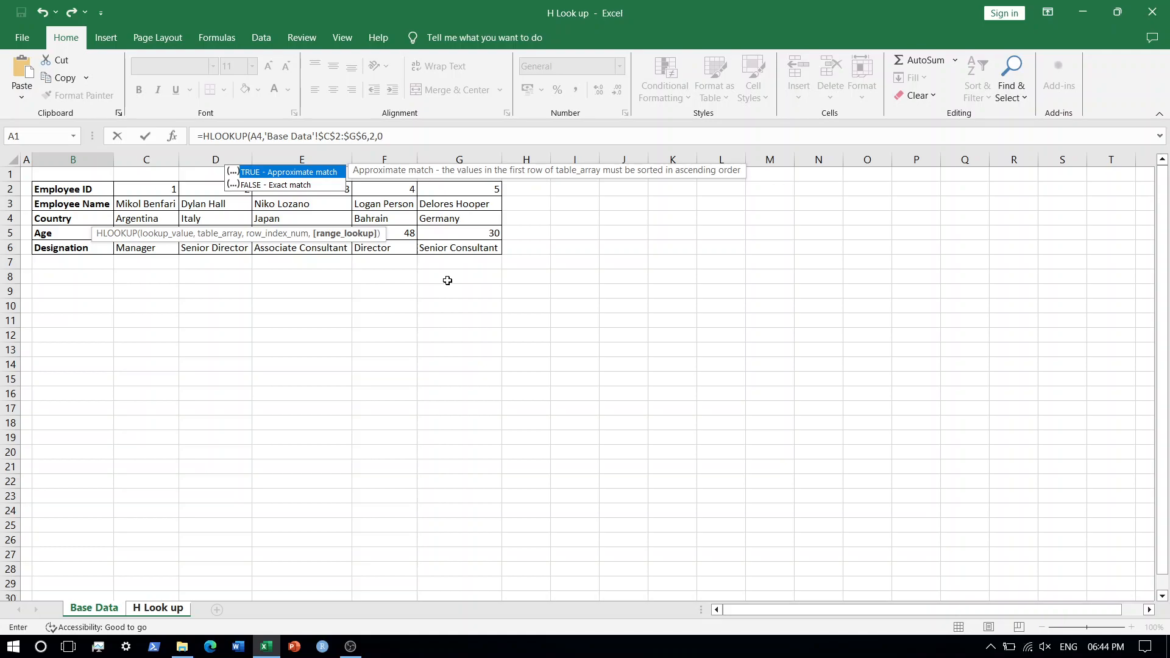
text())
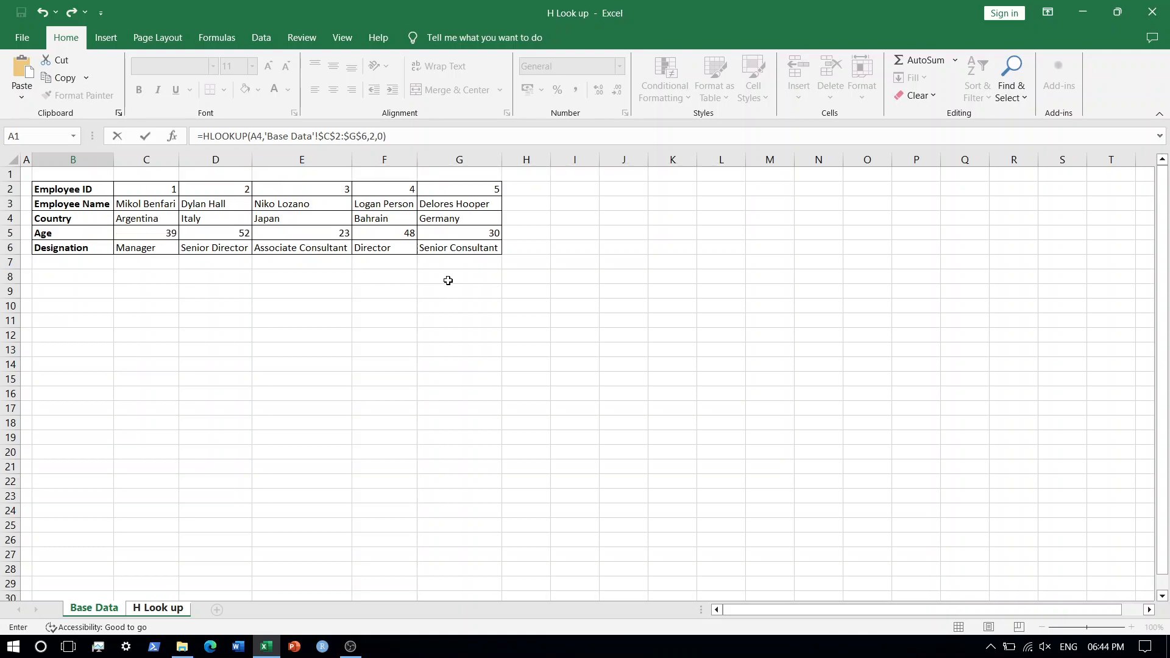
key(Return)
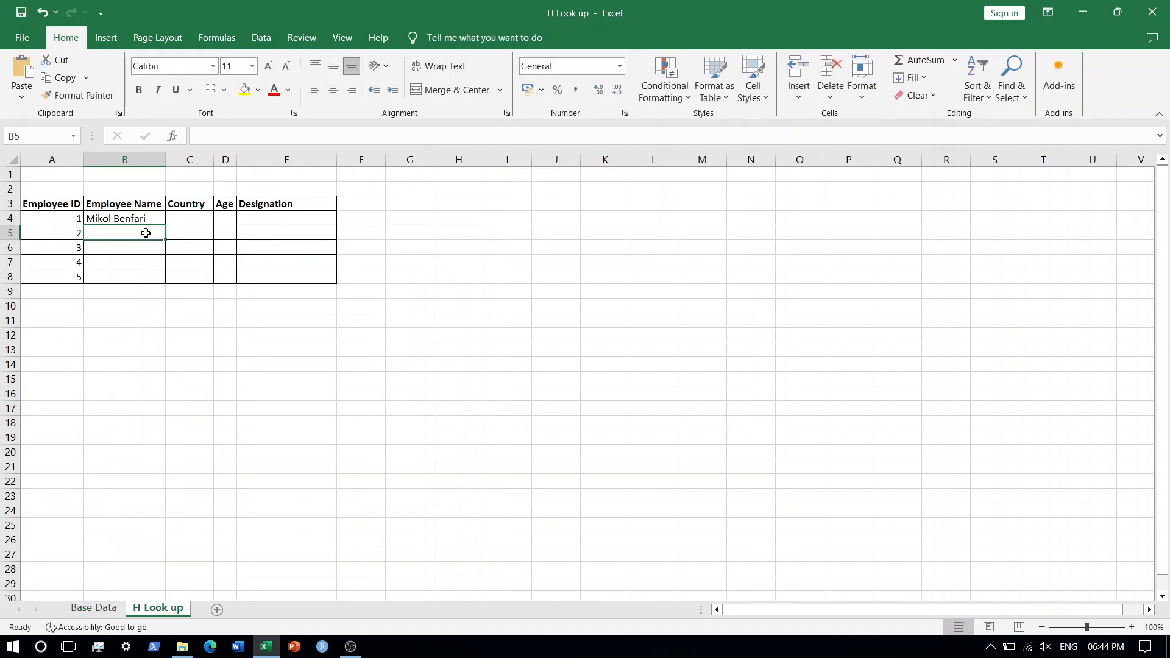
click(128, 218)
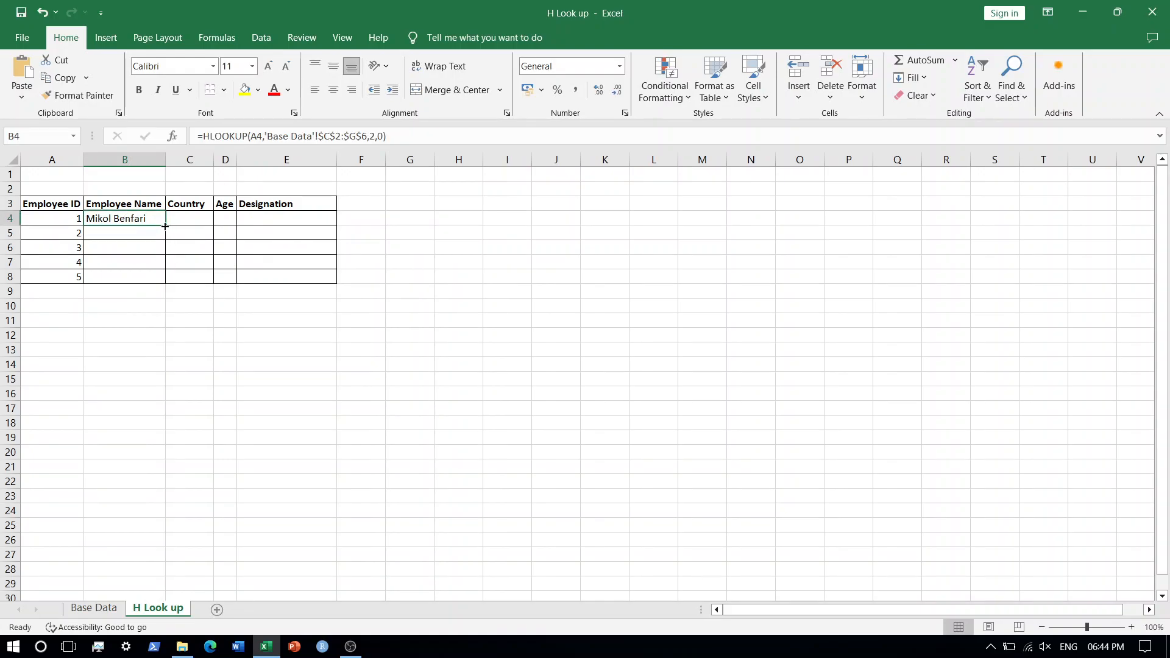
drag(165, 226, 165, 281)
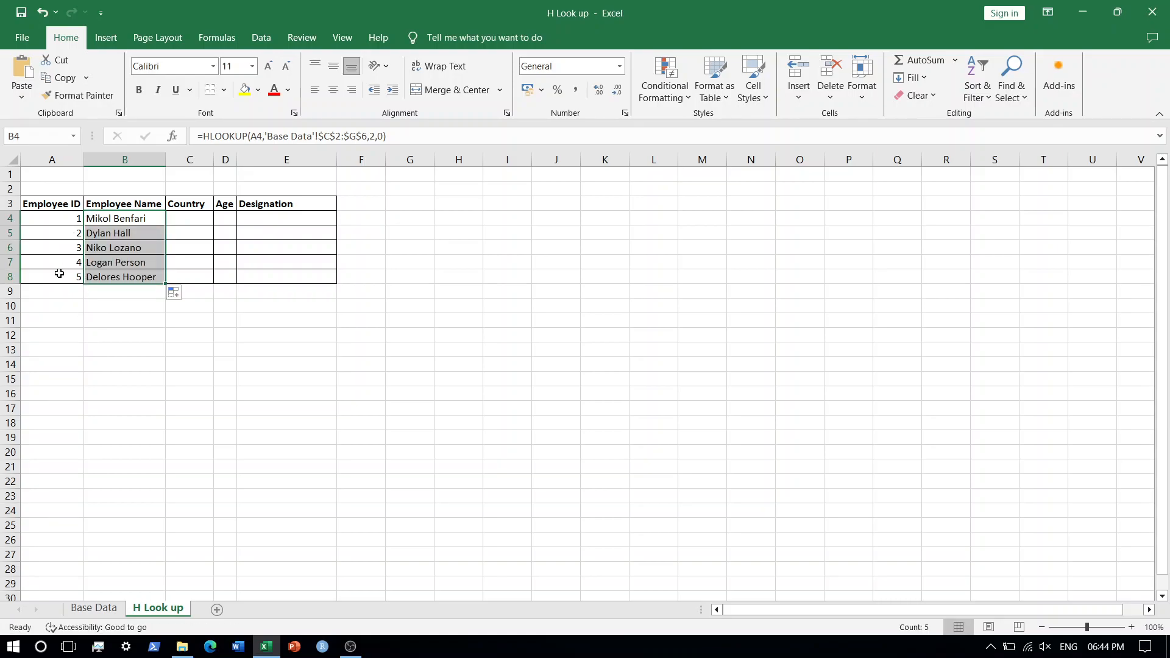
Inspect the copied HLOOKUP formulas in B8 and B6 to check their lookup value and table references.
click(119, 274)
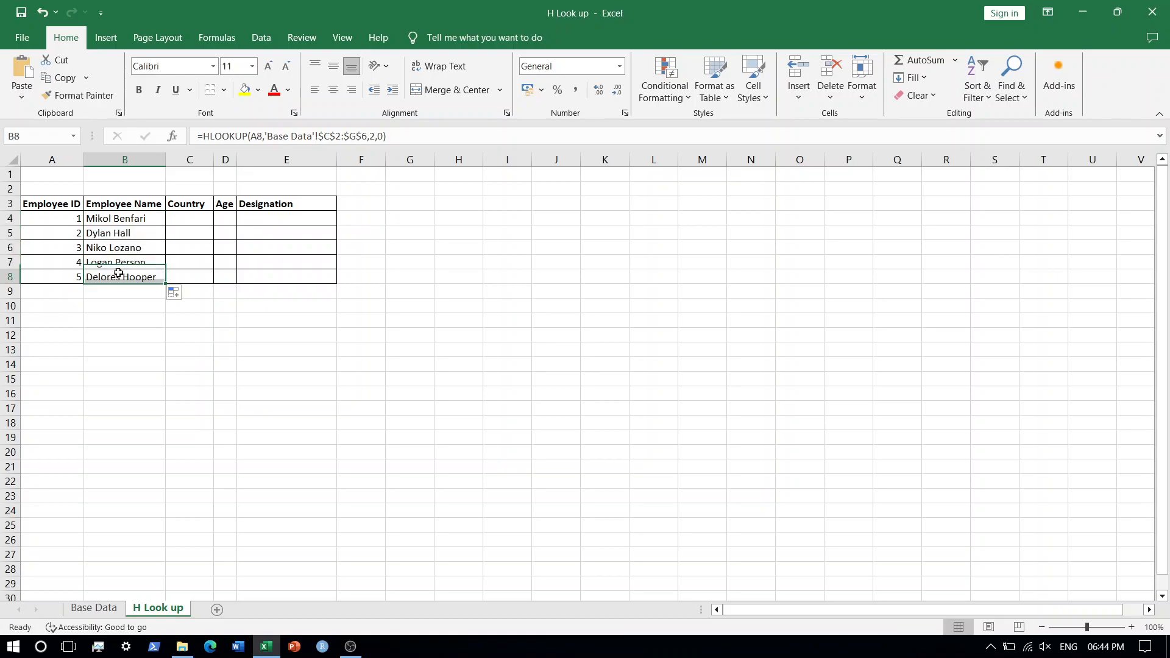
double_click(118, 273)
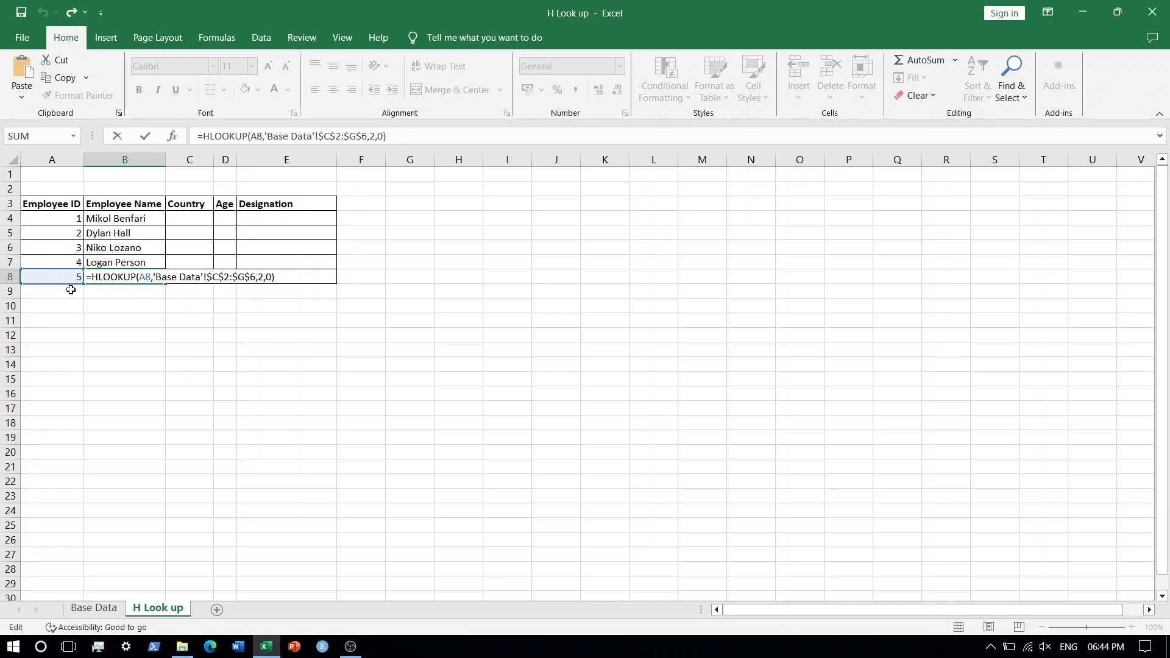
key(ctrl+Return)
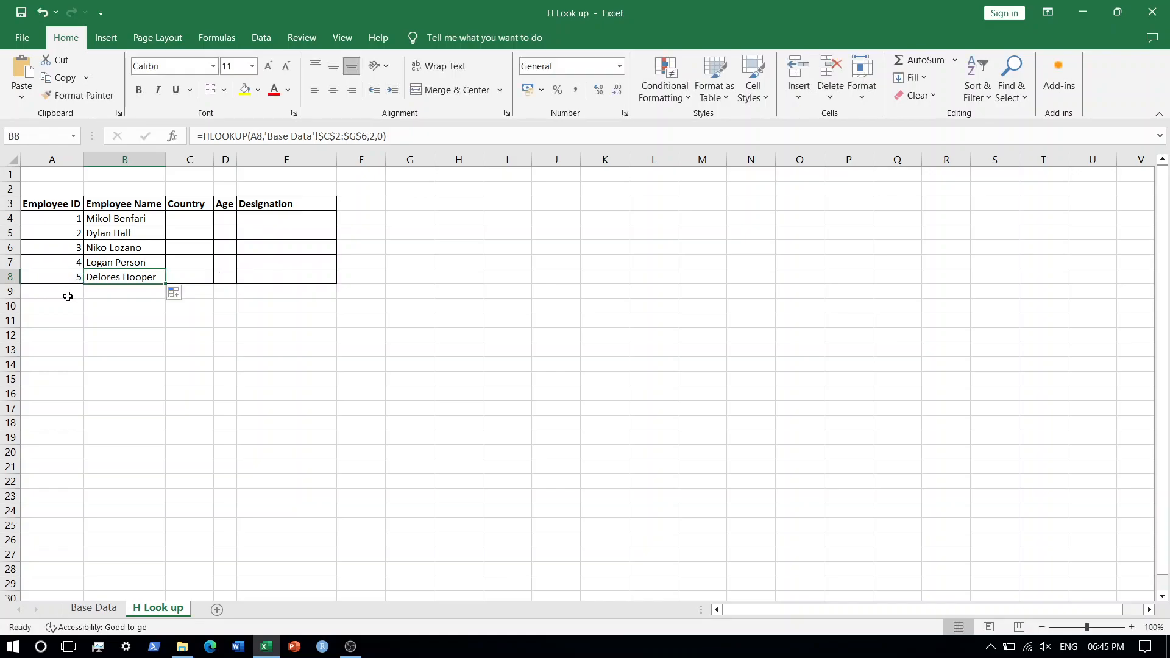
key(Up)
key(Up)
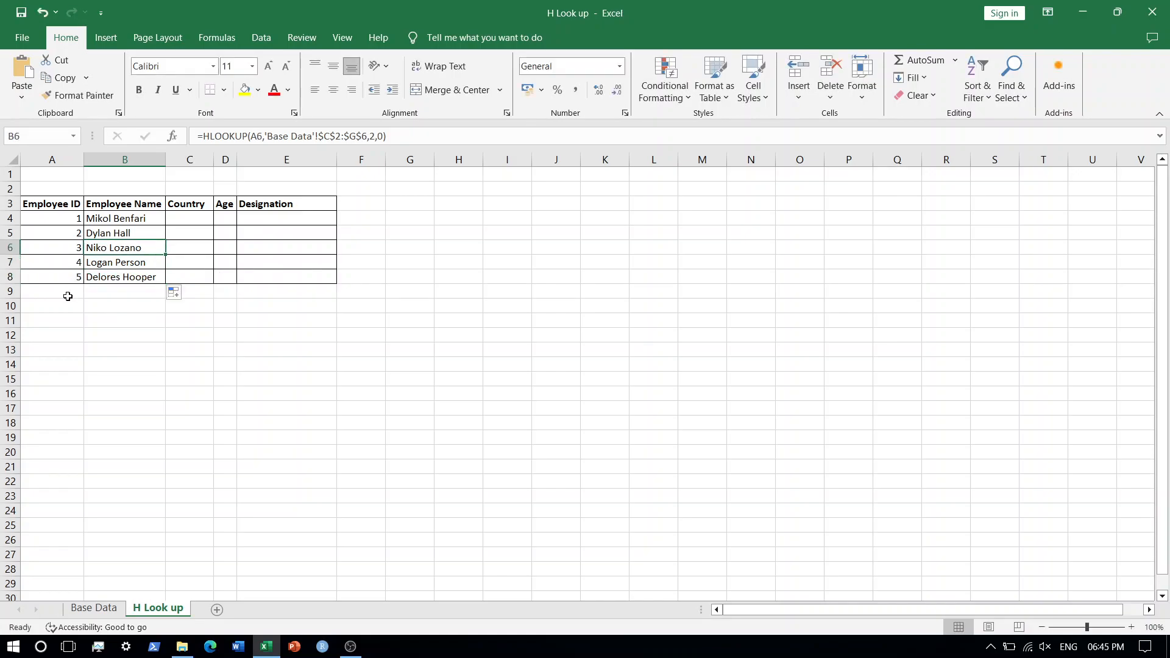
key(F2)
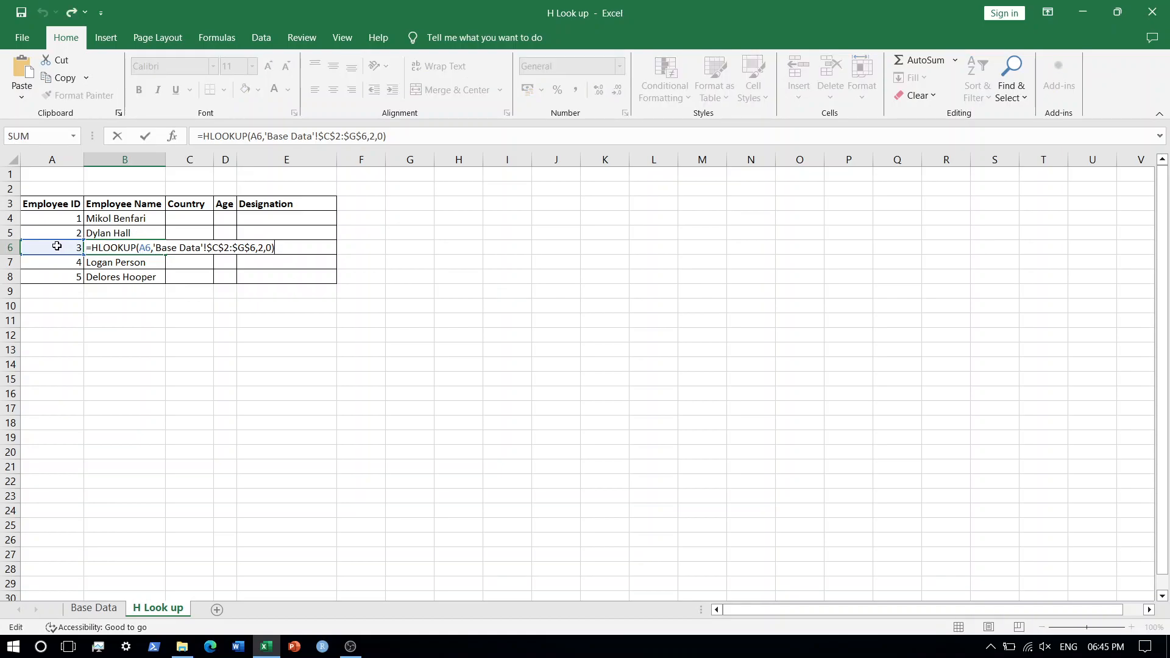
key(Escape)
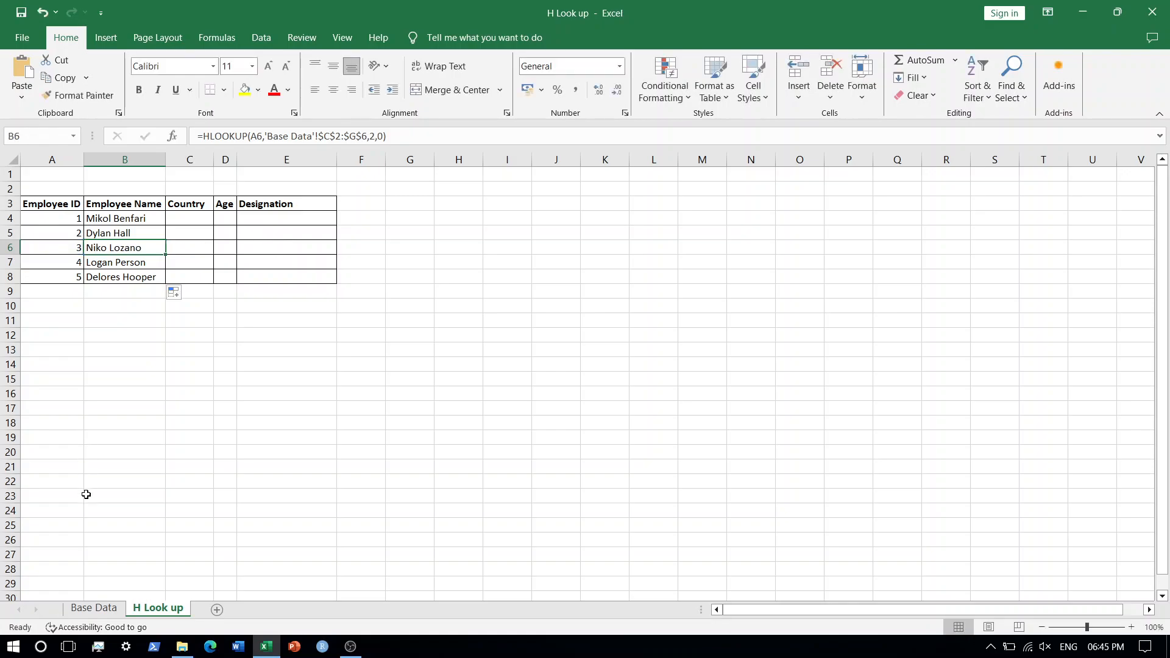
Copy the formula text of B4 into the first Country cell, C4, keeping its references unchanged.
click(161, 220)
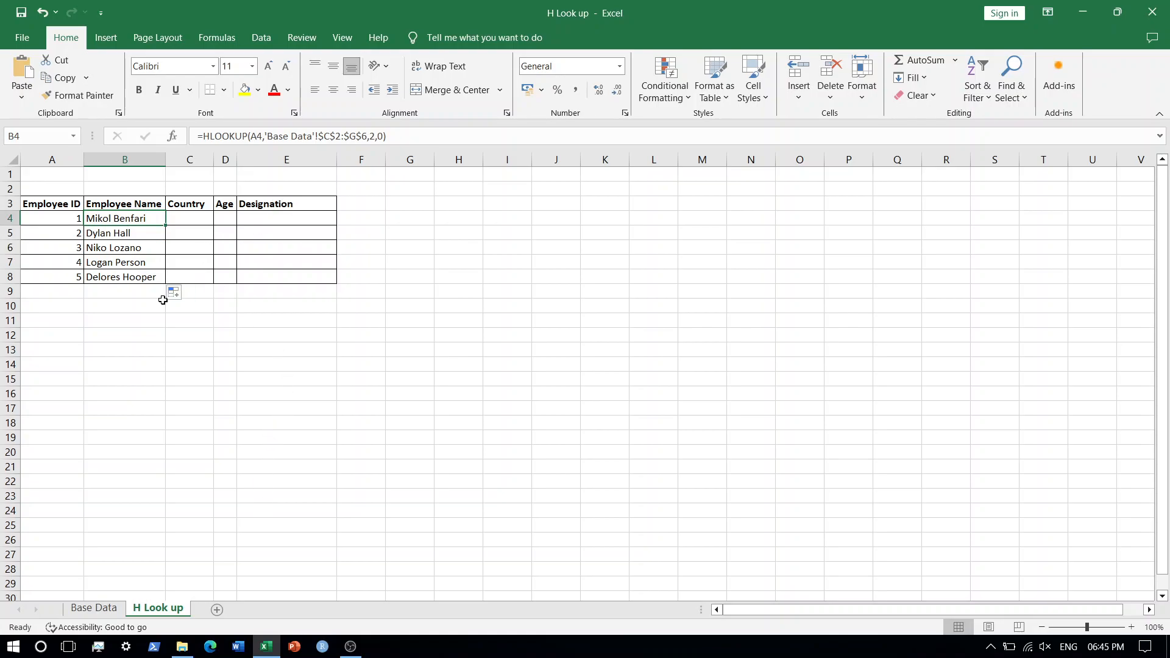
key(F2)
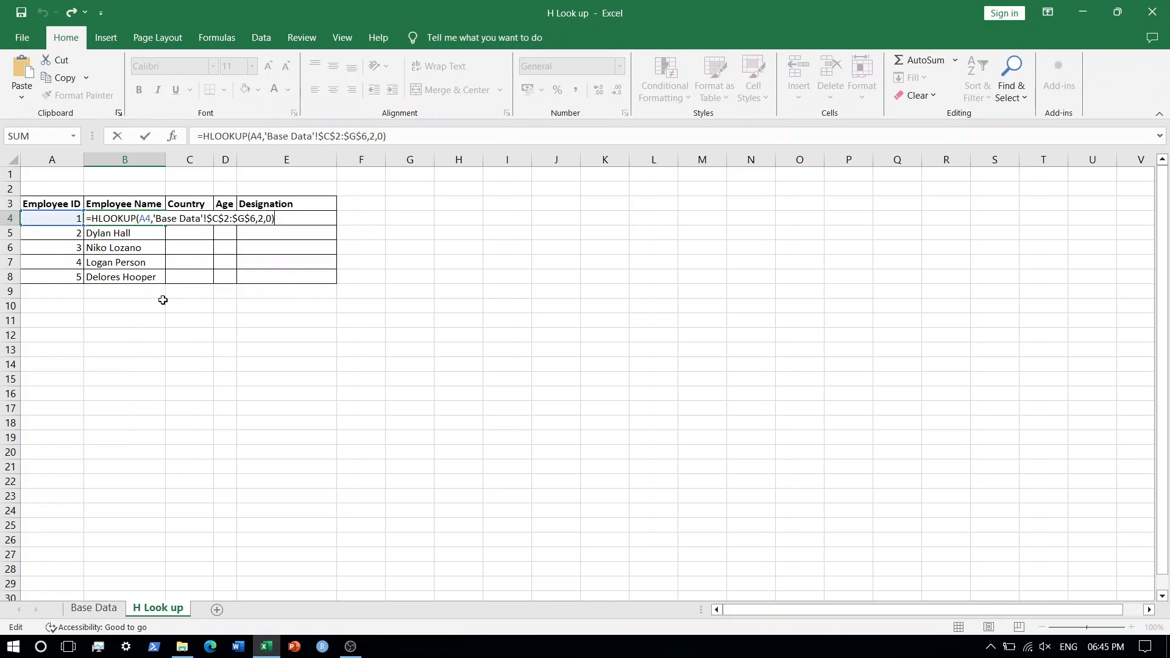
key(shift+Home)
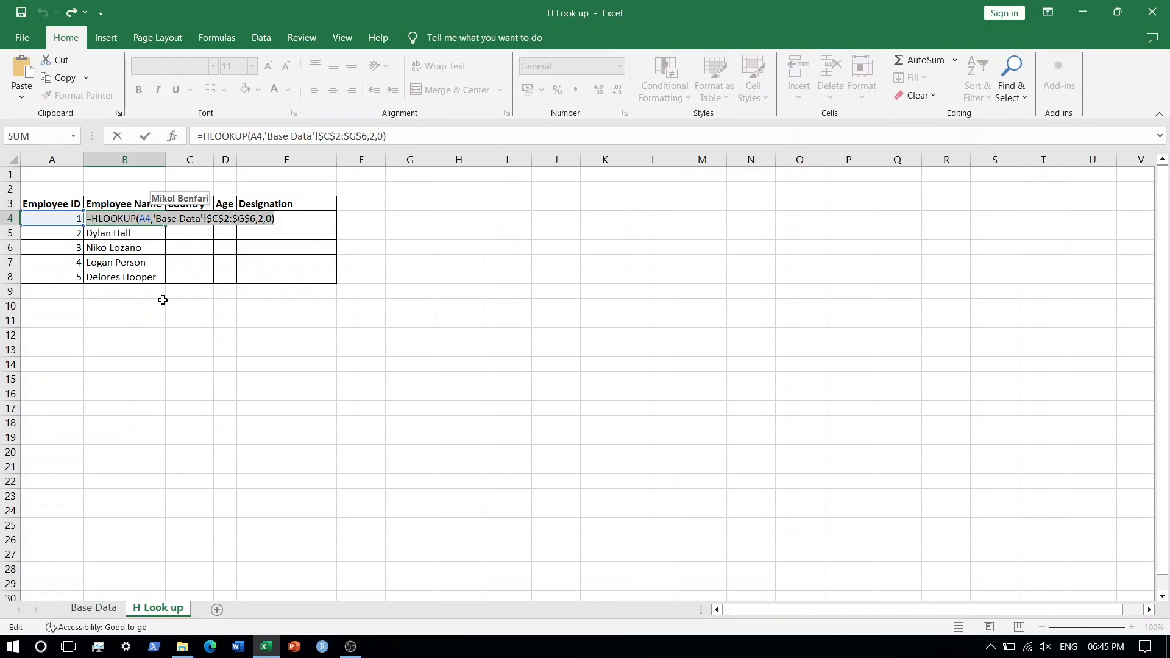
key(Tab)
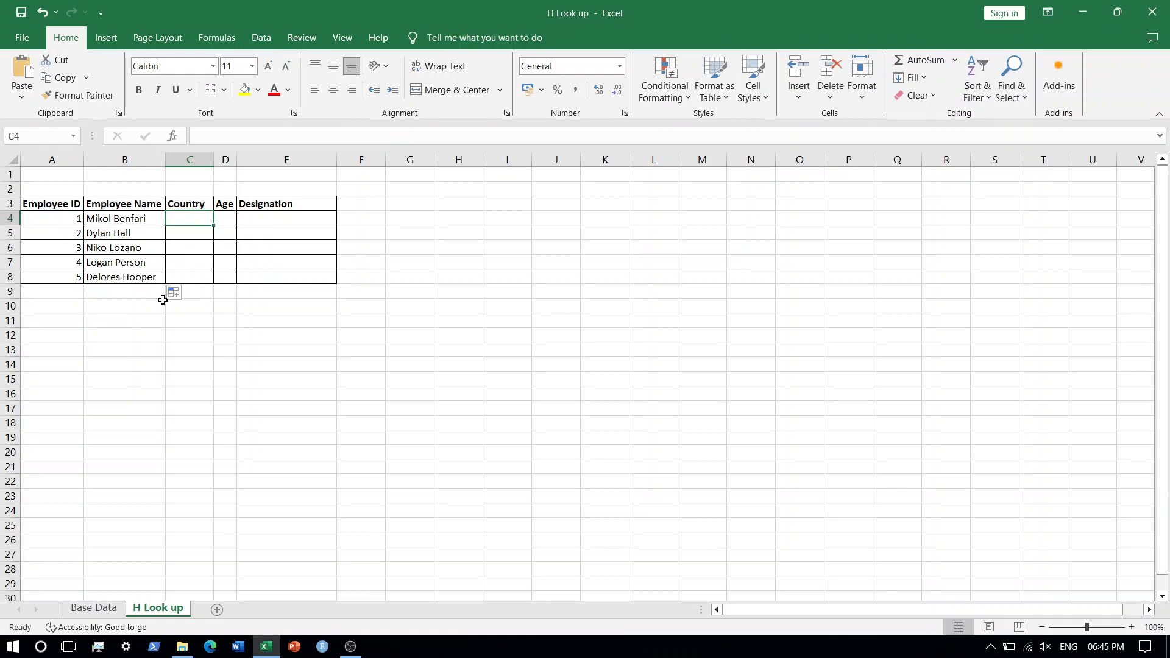
key(F2)
key(ctrl+v)
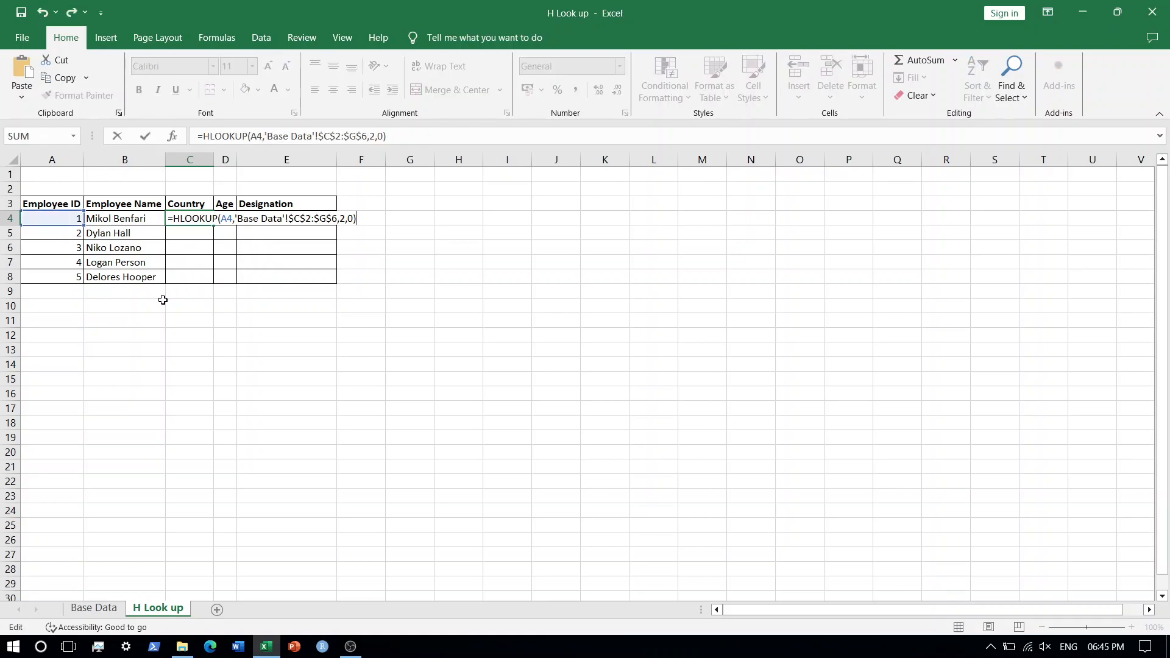
Set the row index number in the C4 HLOOKUP formula to 3.
click(347, 218)
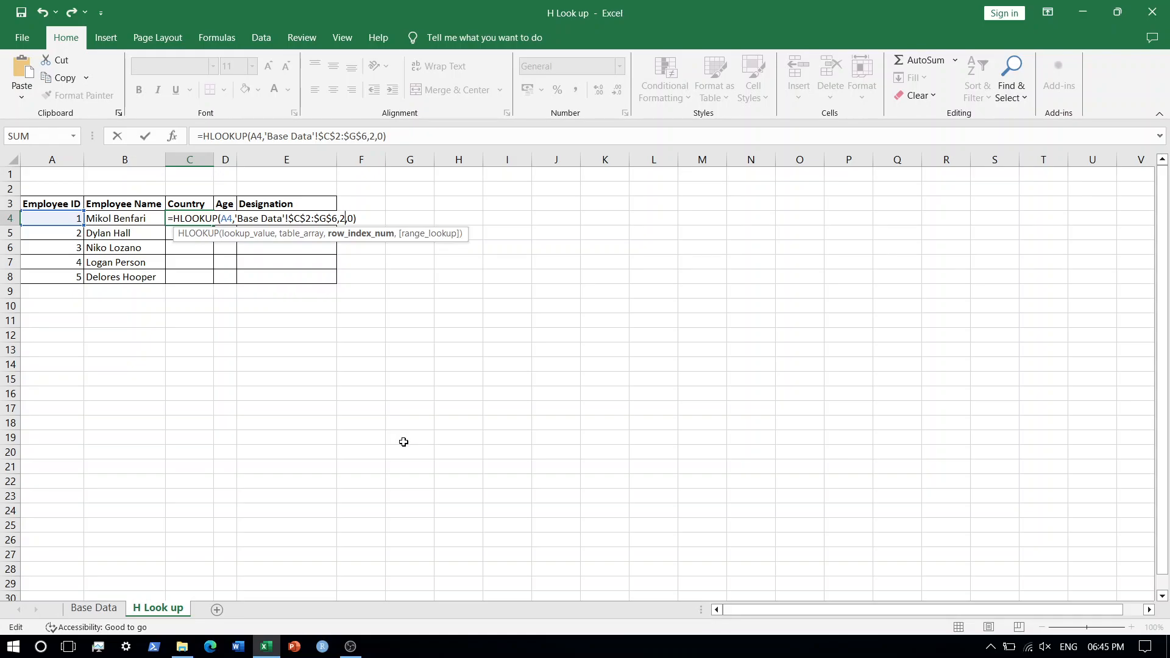
key(BackSpace)
text(3)
key(Return)
Copy the Country formula from C4 into C5:C8.
key(Up)
key(ctrl+c)
key(shift+Down)
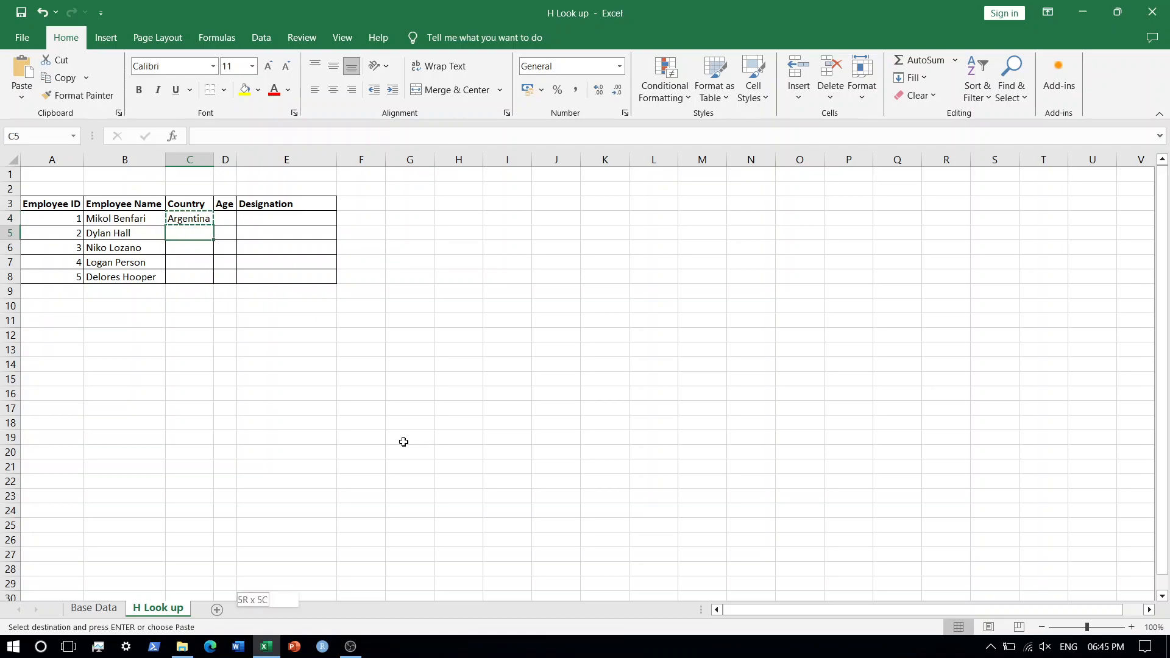
key(ctrl+shift+Down)
key(ctrl+shift+Up)
key(shift+Down)
key(shift+Down)
key(shift+Down)
key(shift+Down)
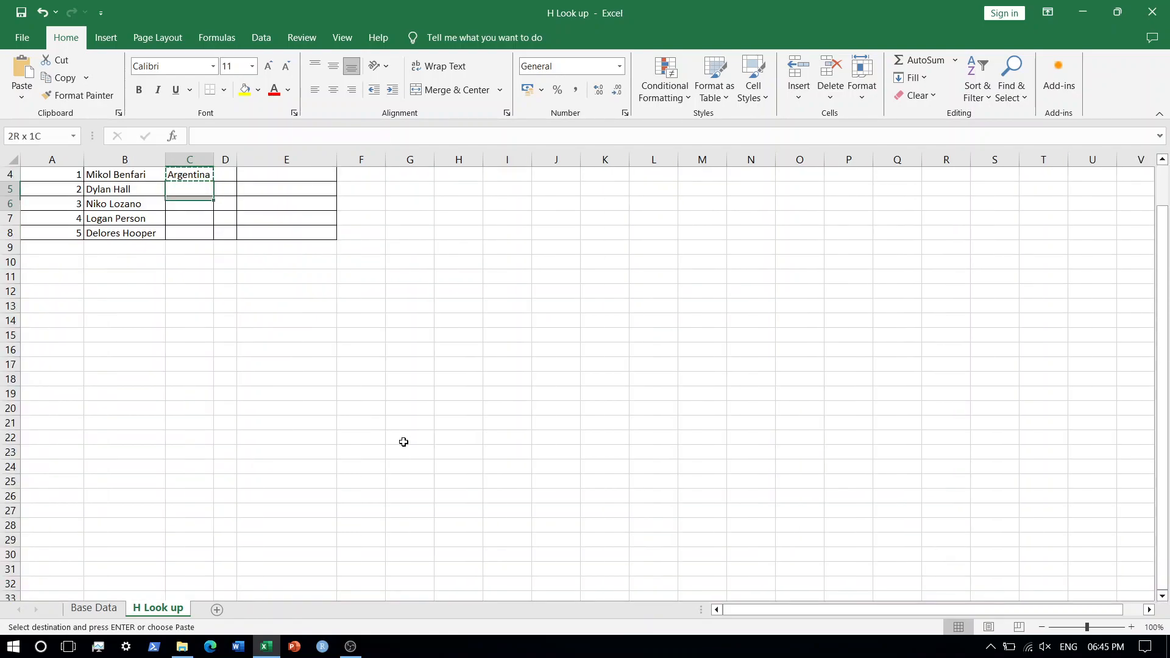
key(Return)
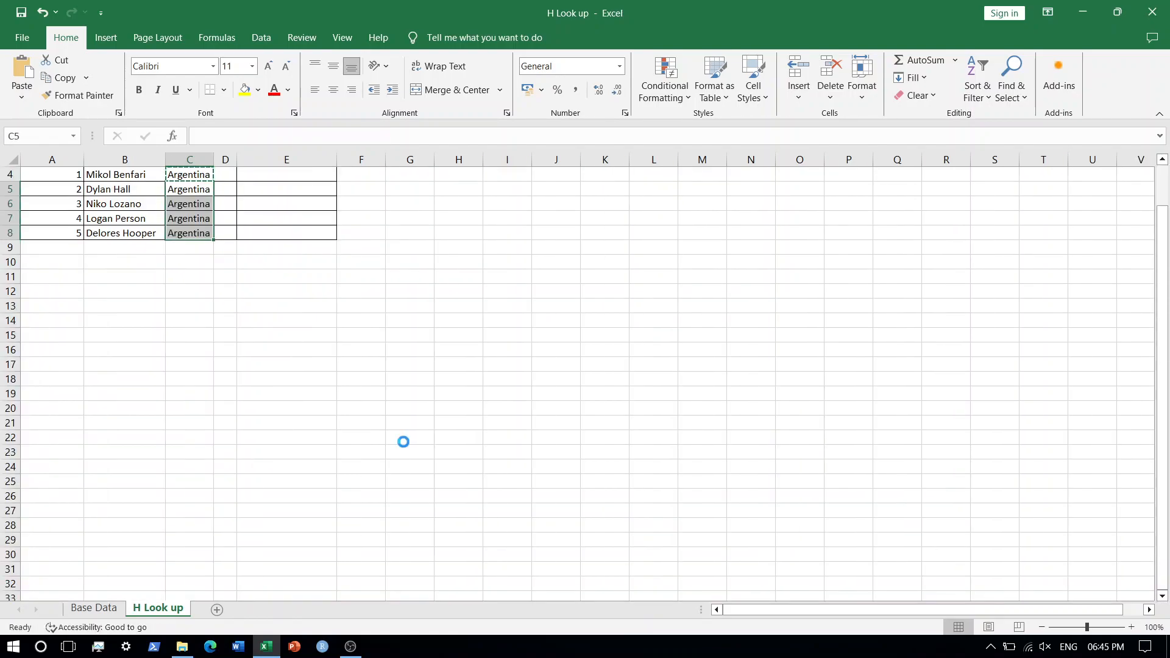
Compare the filled Country and Employee Name results with the source table on the Base Data sheet.
key(Up)
key(Up)
key(Down)
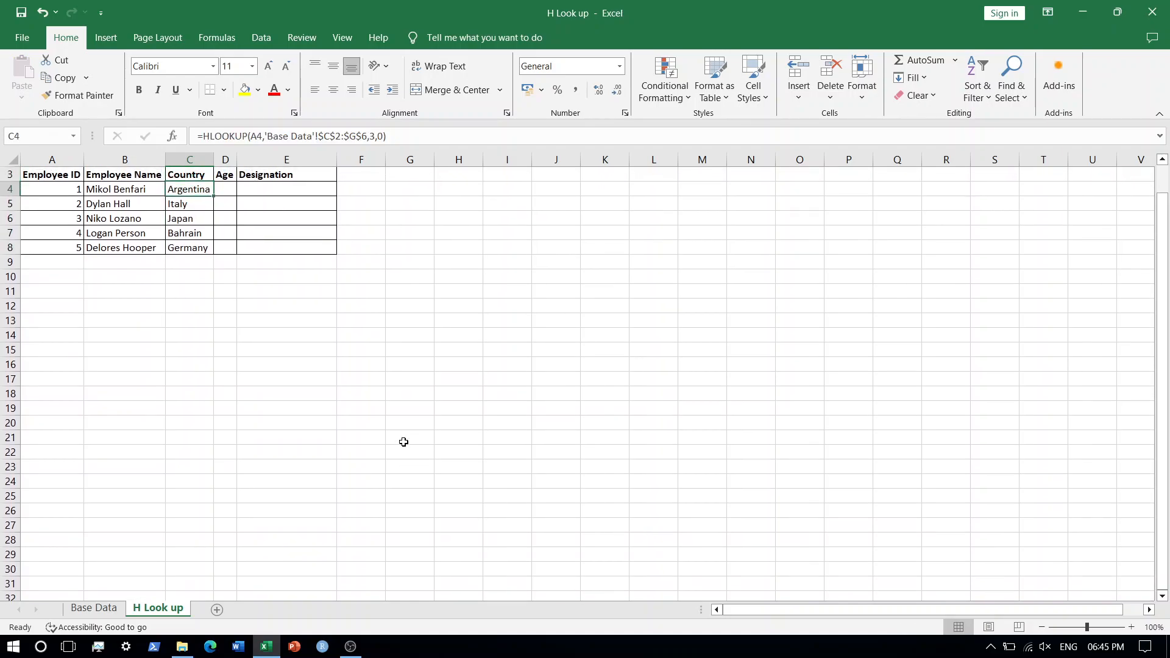
key(Down)
key(Left)
key(Left)
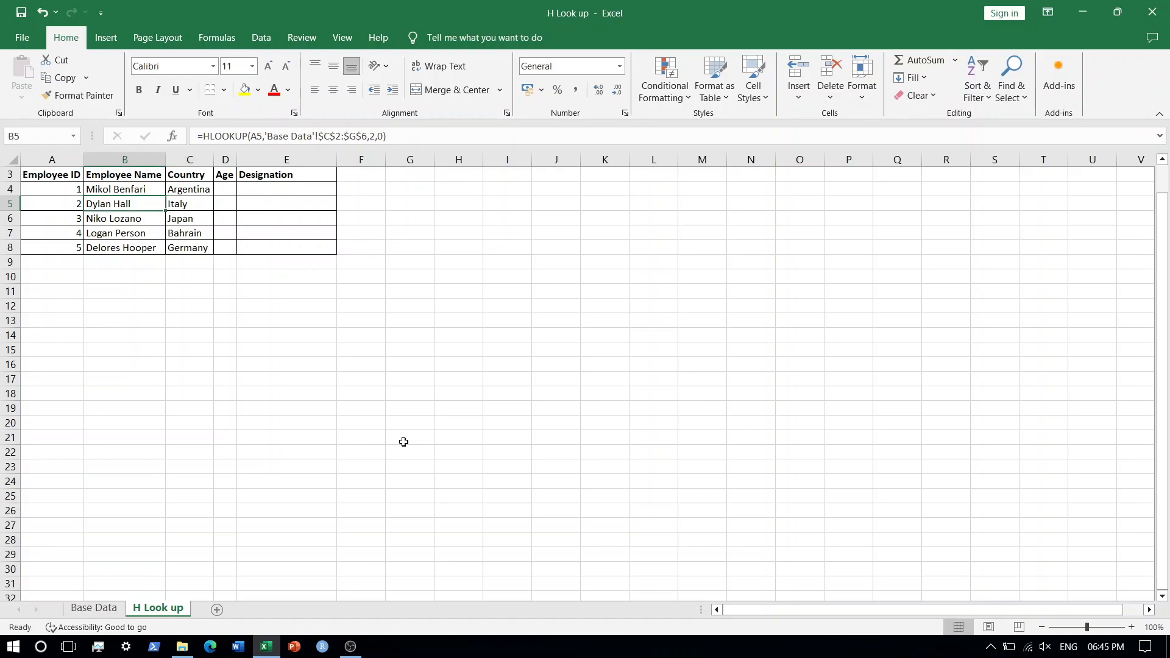
click(95, 609)
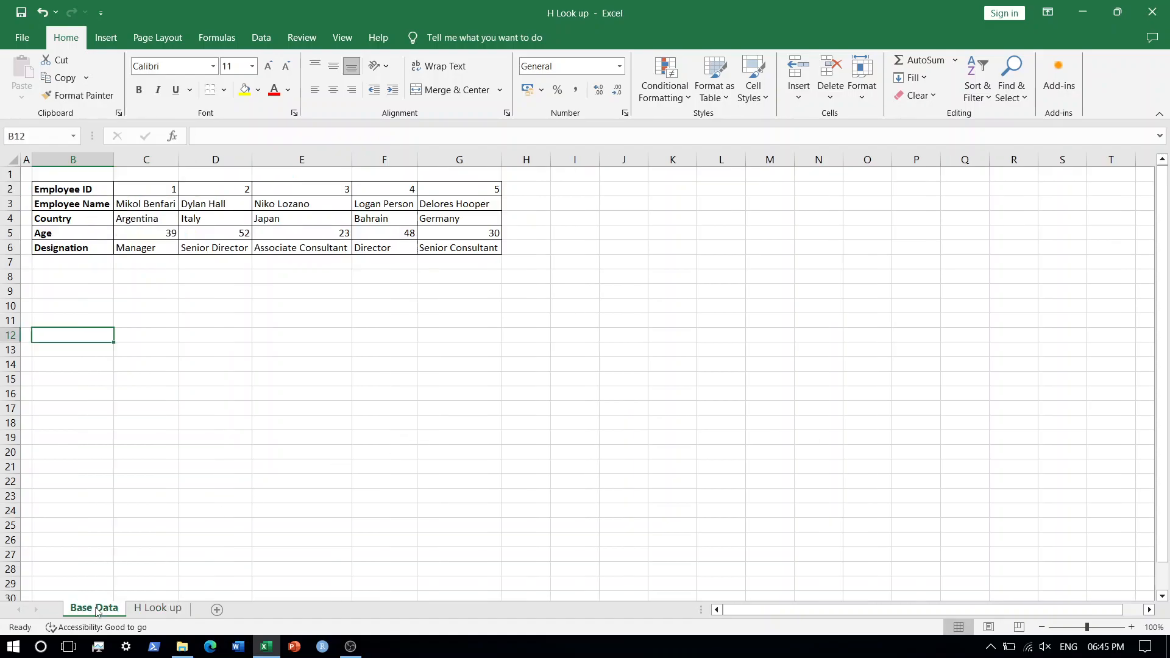
click(157, 609)
Copy the formula text of C4 into the first Age cell, D4, on the H Look up sheet, keeping its references unchanged.
click(188, 193)
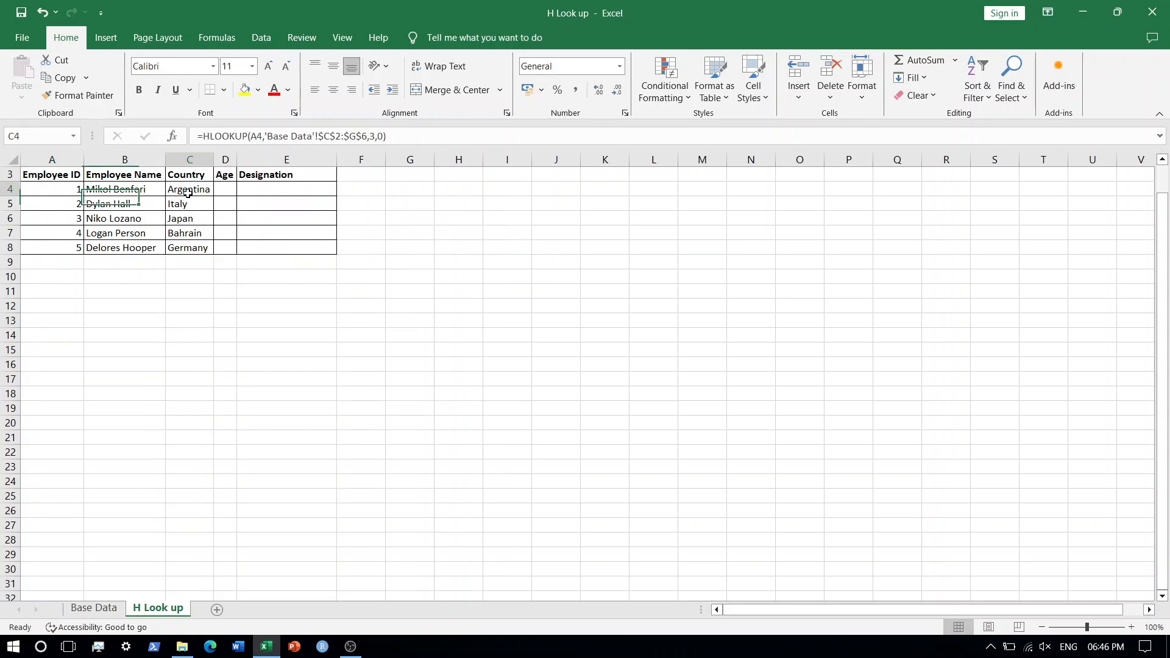
double_click(188, 193)
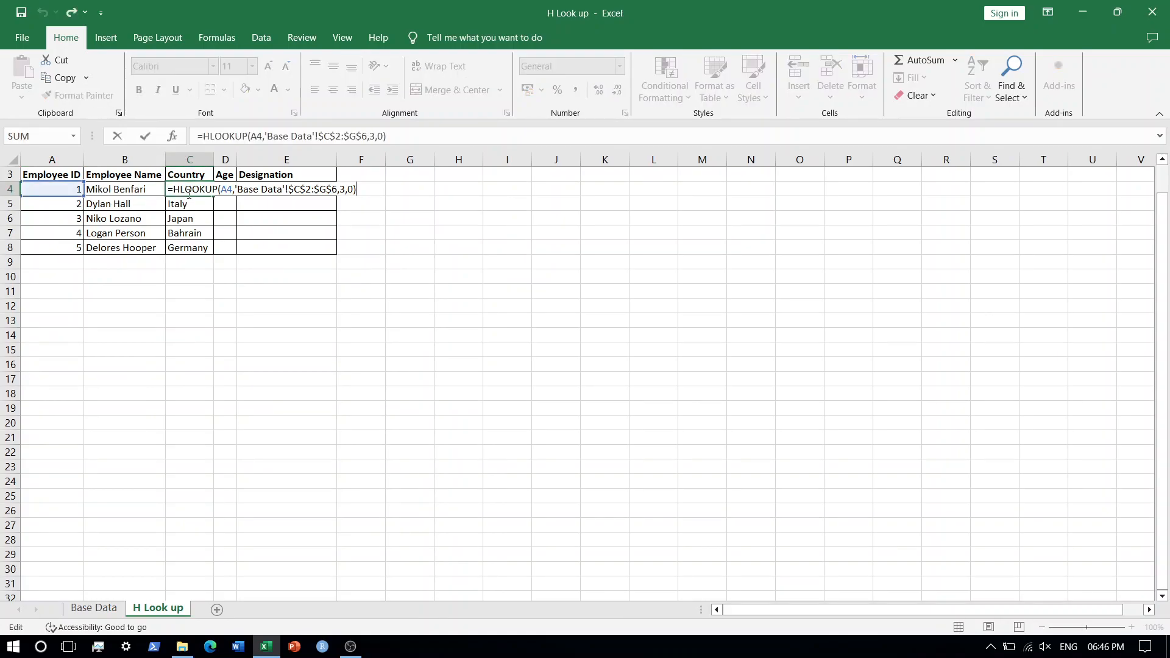
key(Escape)
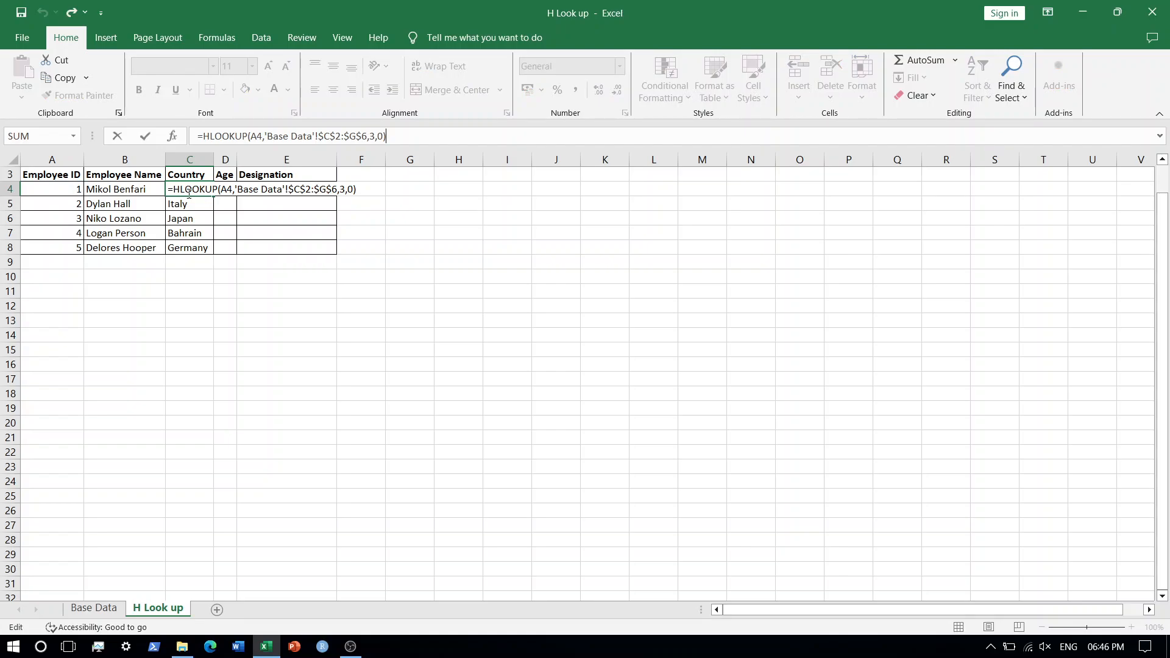
click(365, 190)
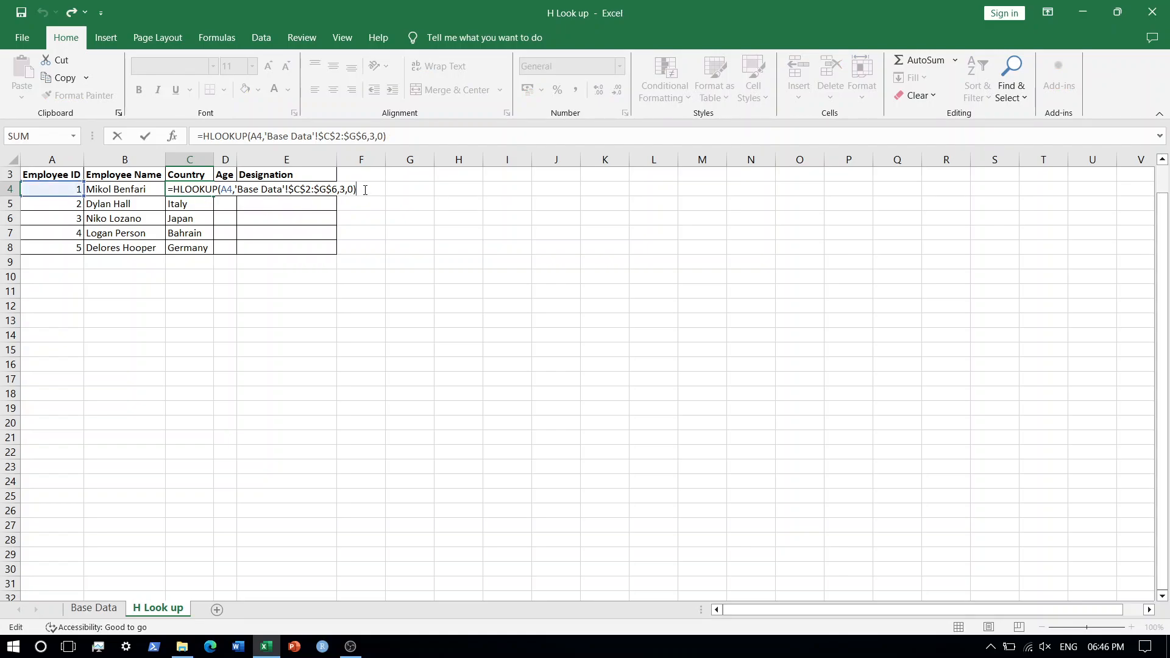
key(shift+Home)
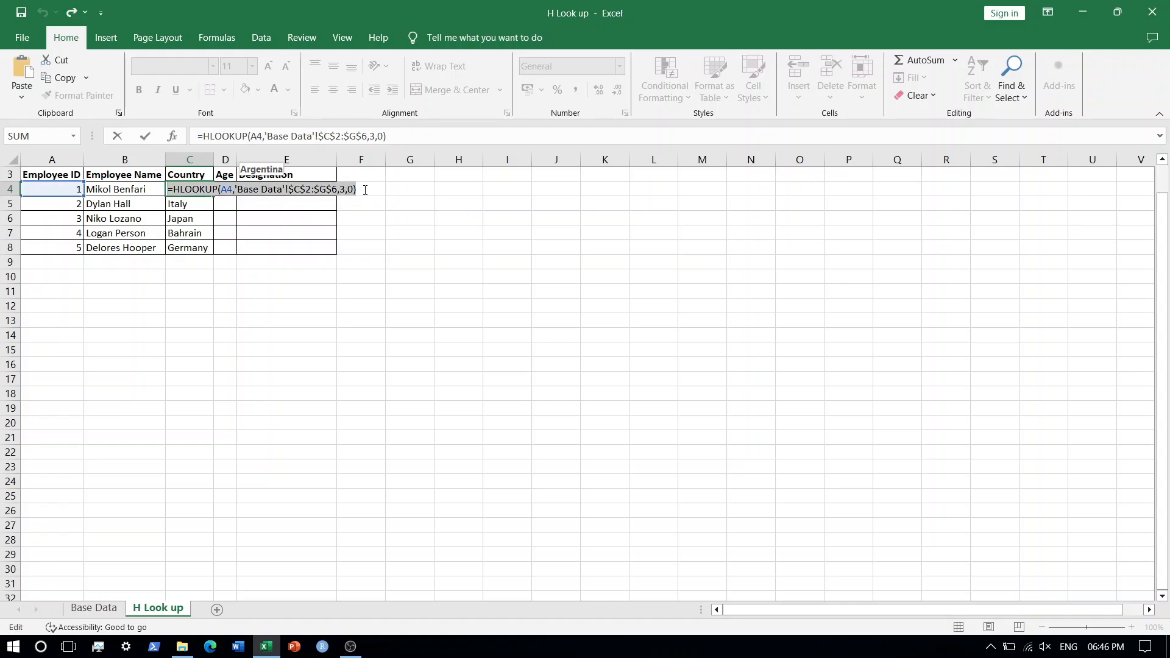
key(Tab)
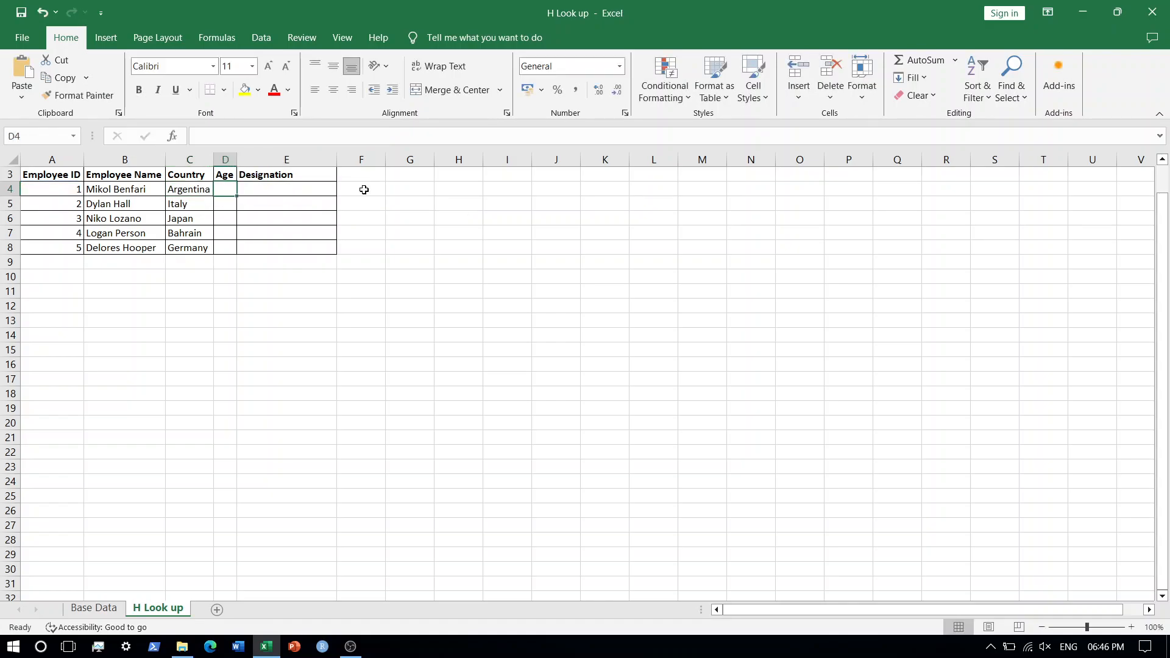
key(F2)
key(ctrl+v)
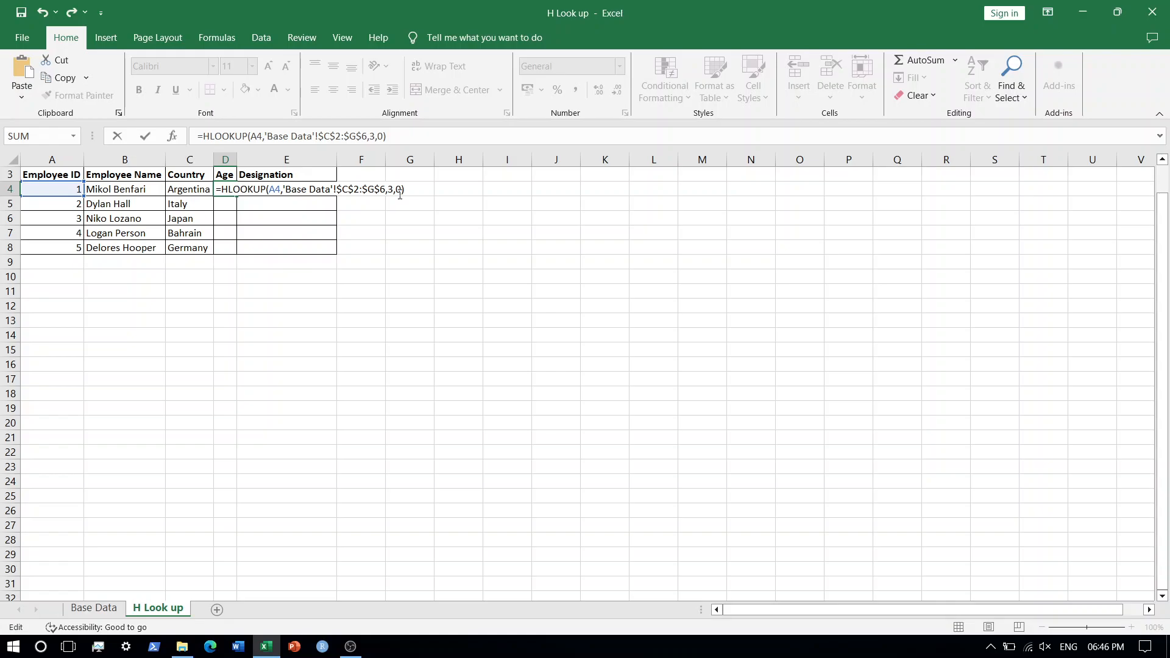
Set the row index number in the D4 HLOOKUP formula to 4.
click(393, 190)
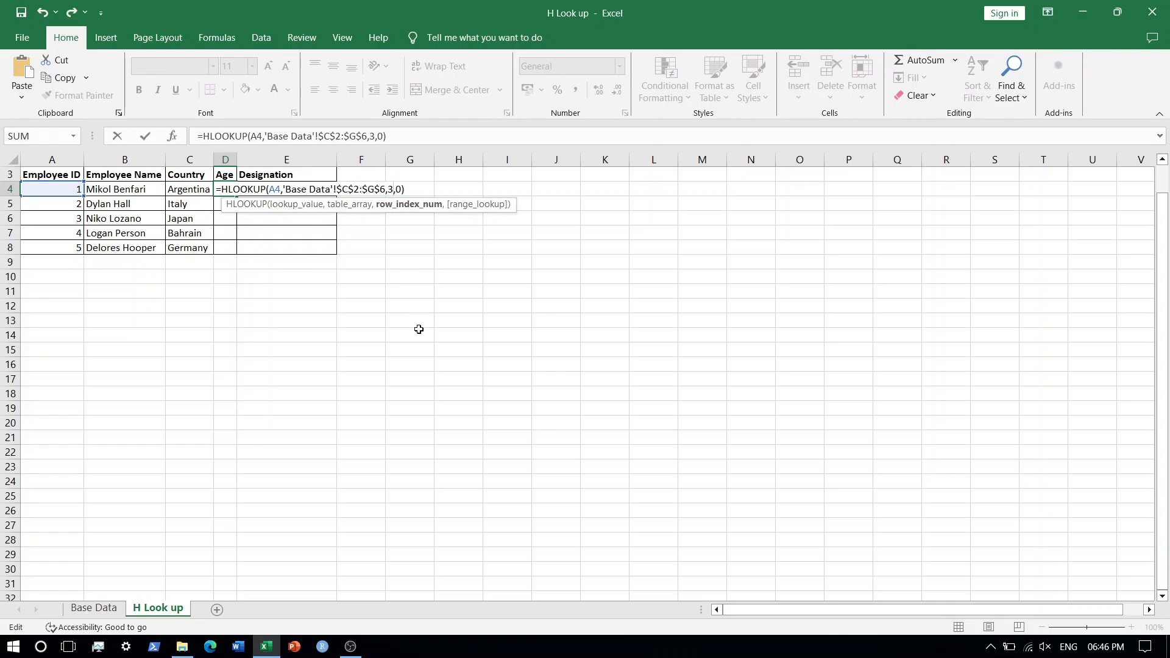
key(BackSpace)
text(4)
key(Return)
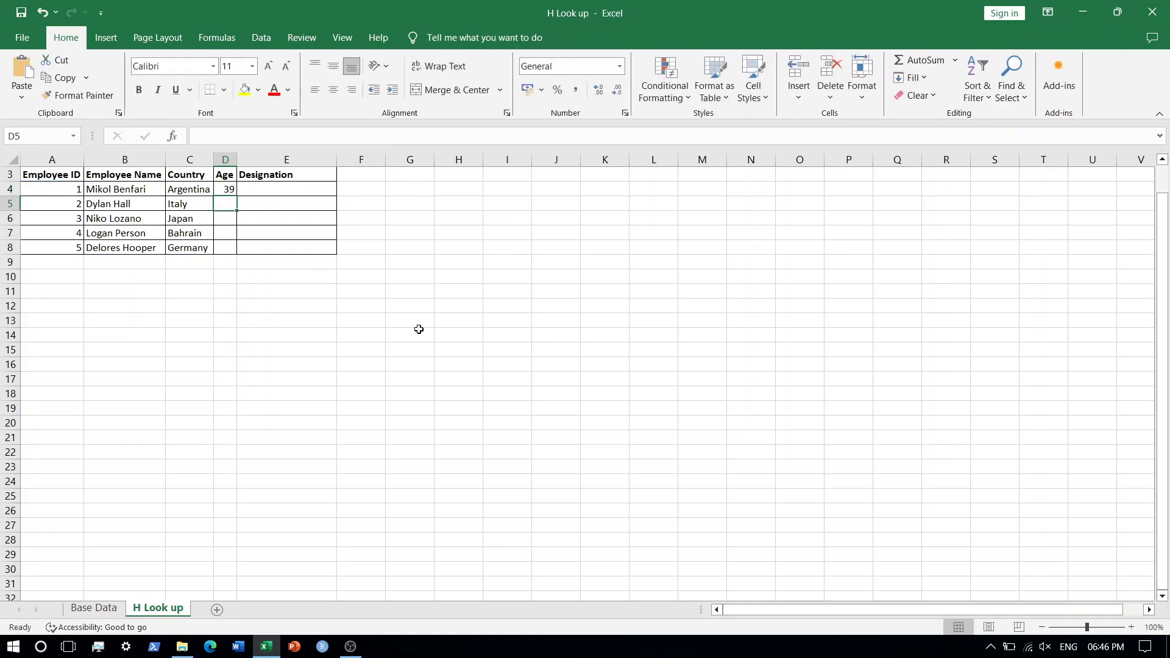
Put the copied HLOOKUP formula text into the first Designation cell, E4, with its row index number set to 5.
key(Up)
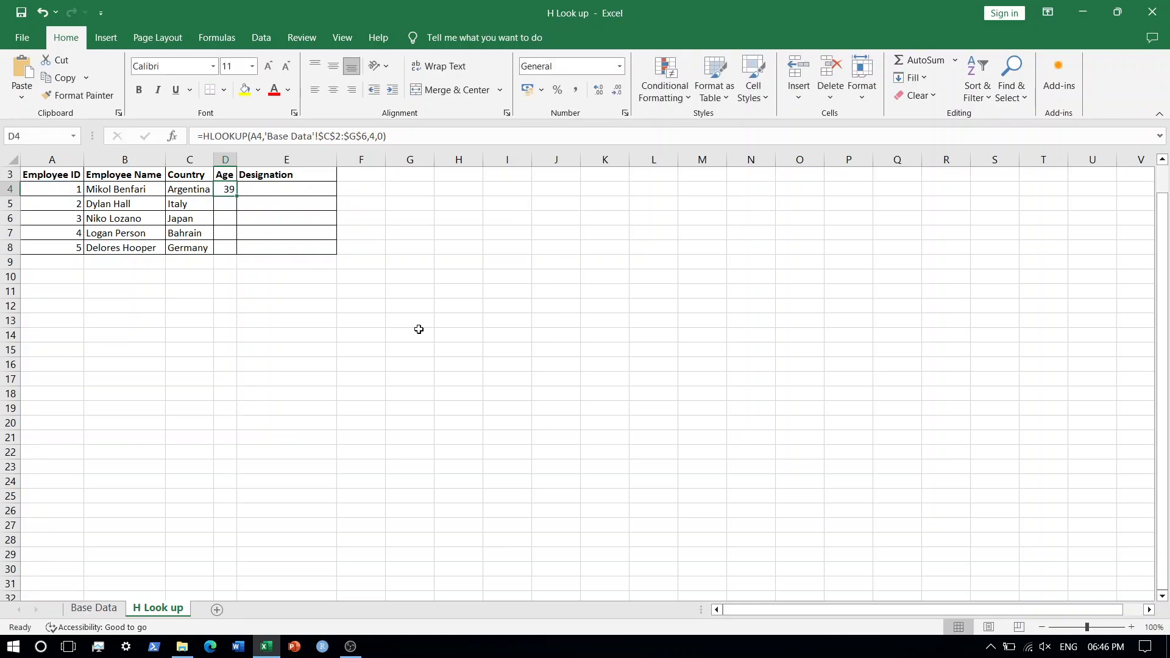
key(Right)
key(F2)
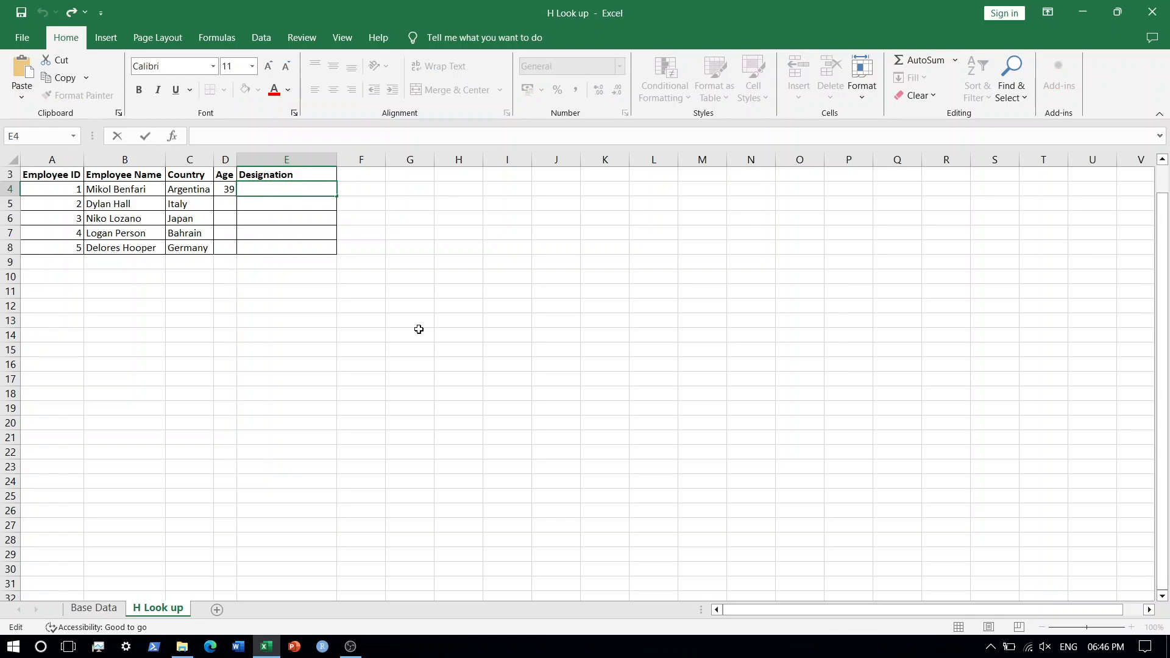
key(ctrl+v)
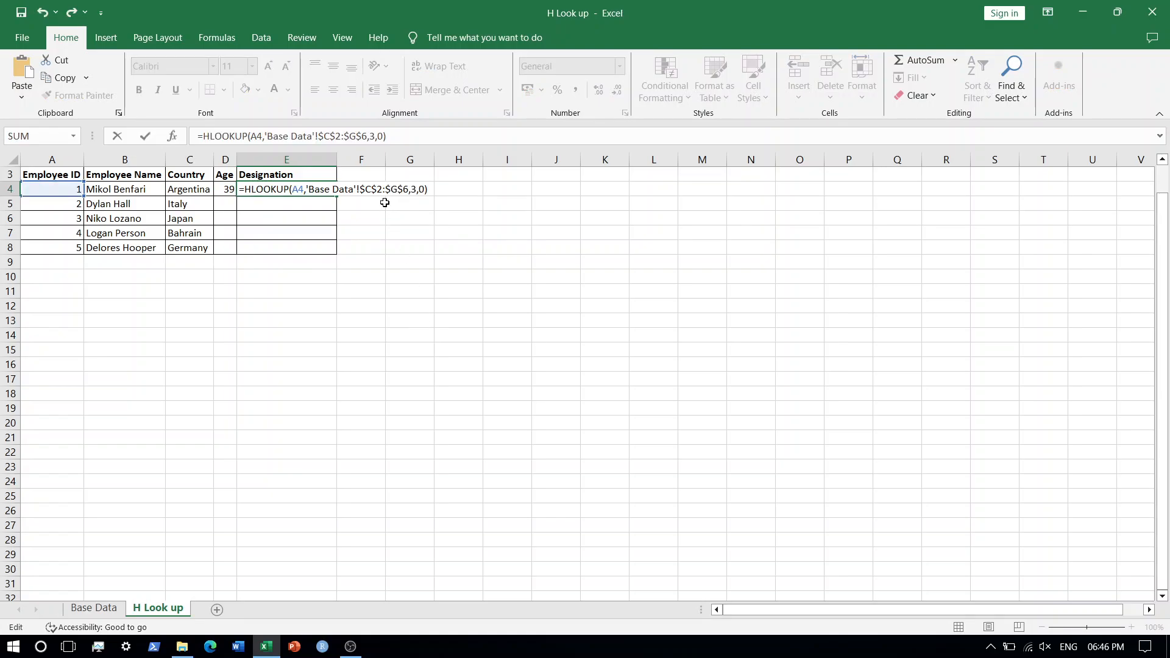
click(417, 189)
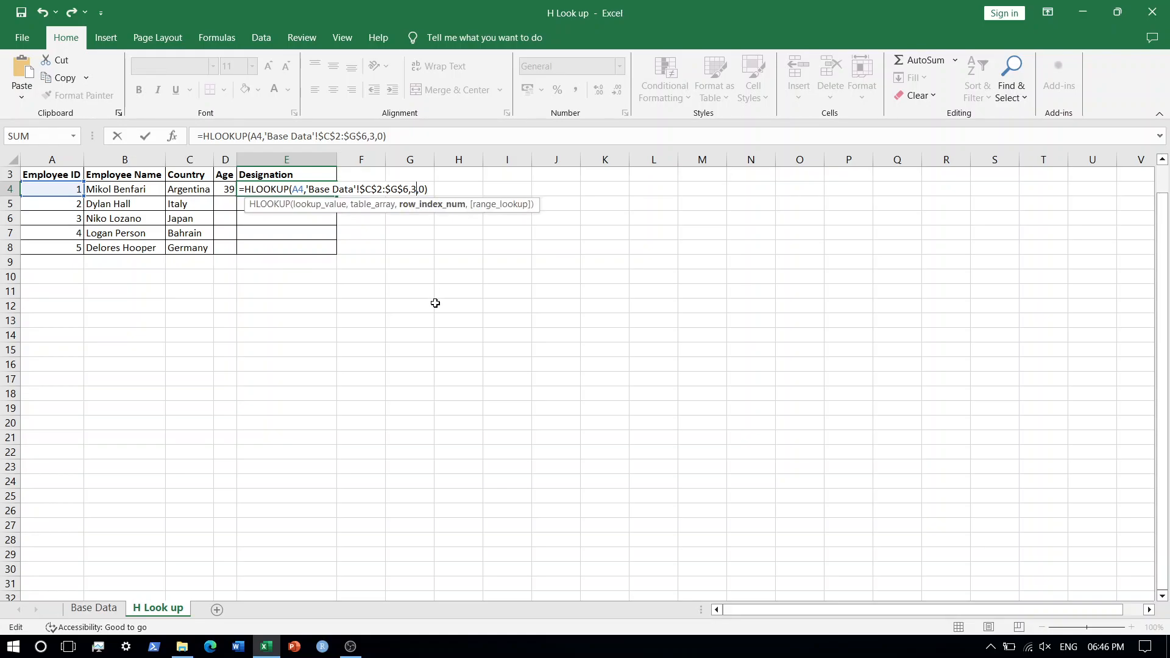
key(BackSpace)
text(5)
key(Return)
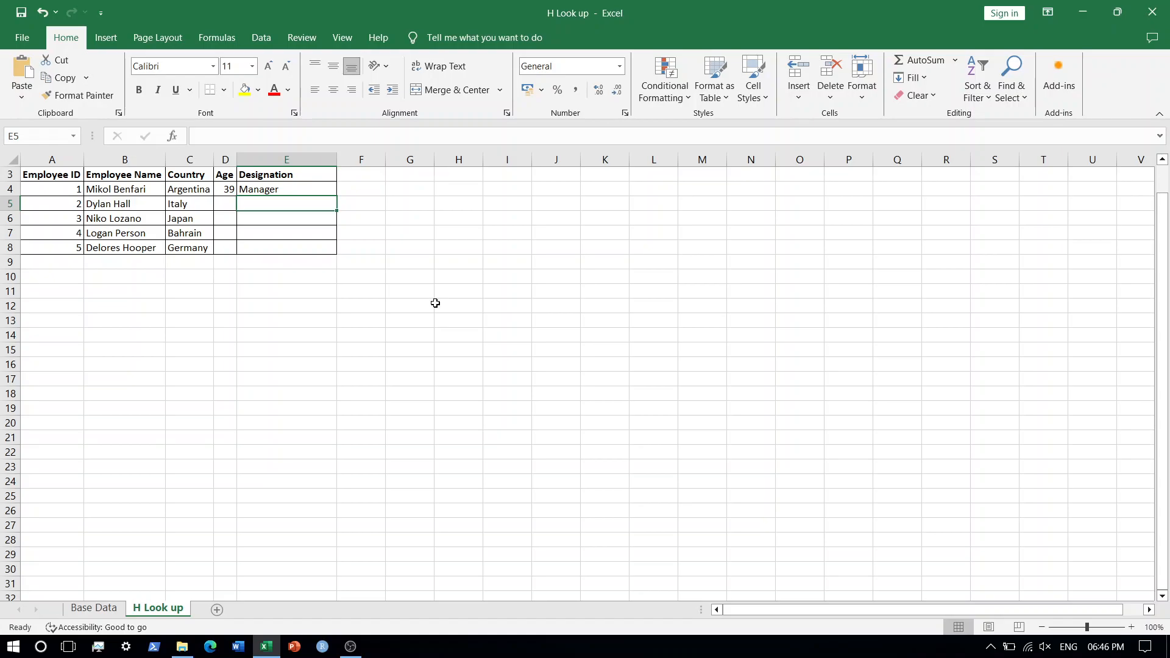
Copy the Age and Designation formulas from D4:E4 into D5:E8.
key(Up)
key(shift+Left)
key(ctrl+c)
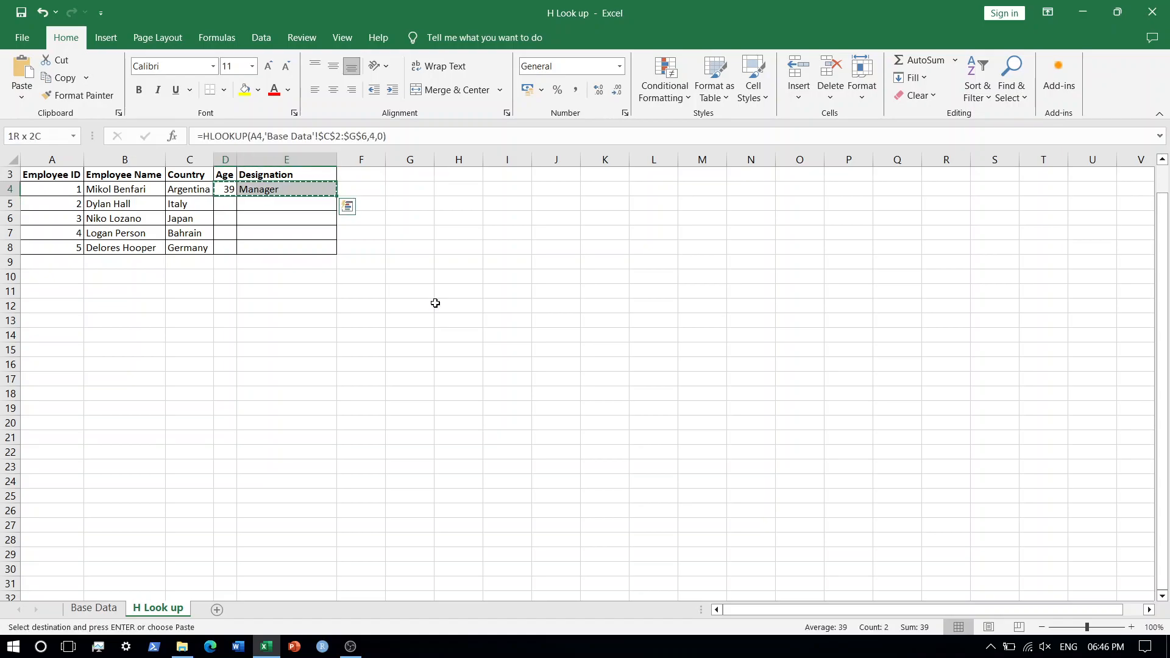
key(Down)
key(shift+Left)
key(shift+Down)
key(shift+Down)
key(shift+Down)
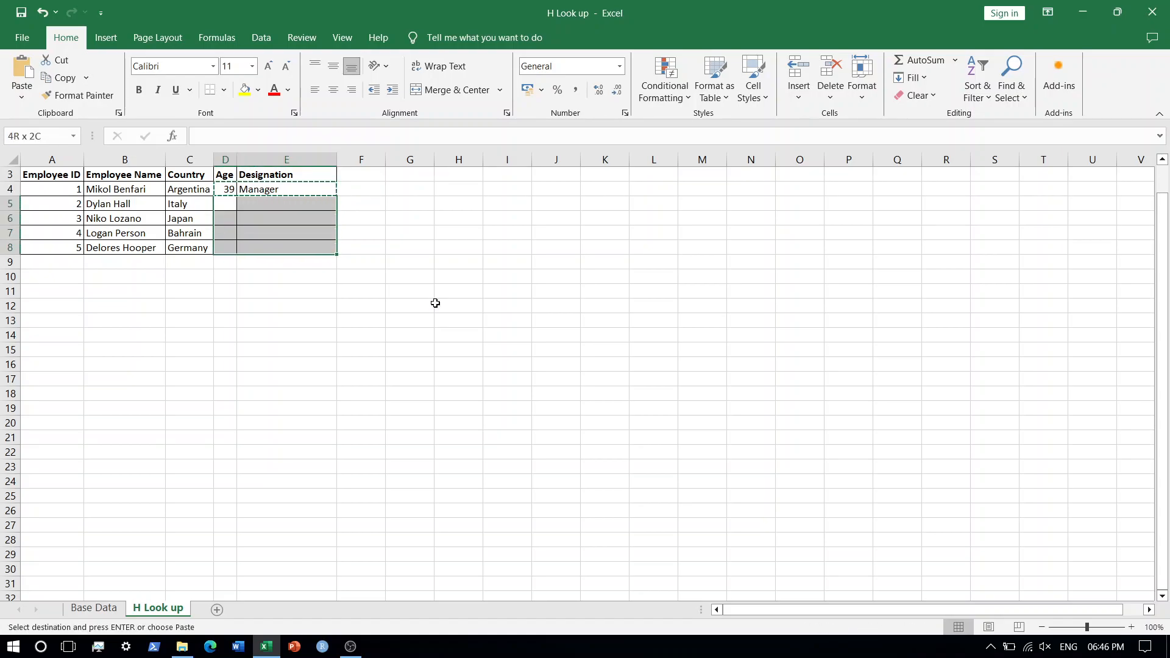
key(Return)
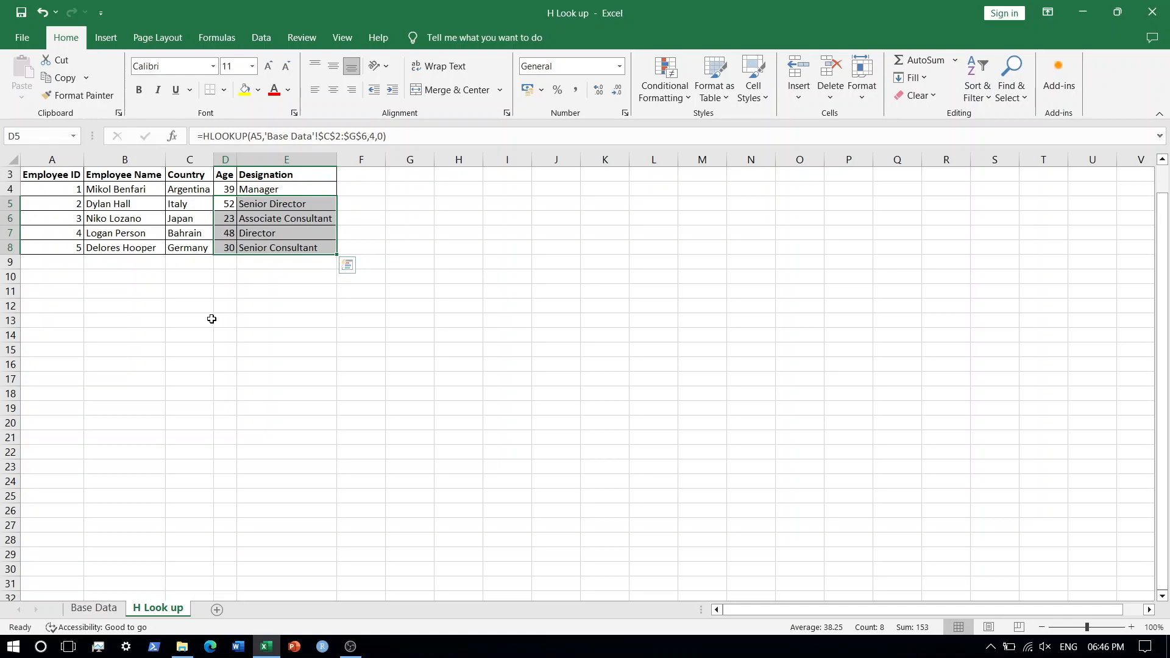
Examine the HLOOKUP arguments in E6 and compare them with the source table on the Base Data sheet.
click(284, 218)
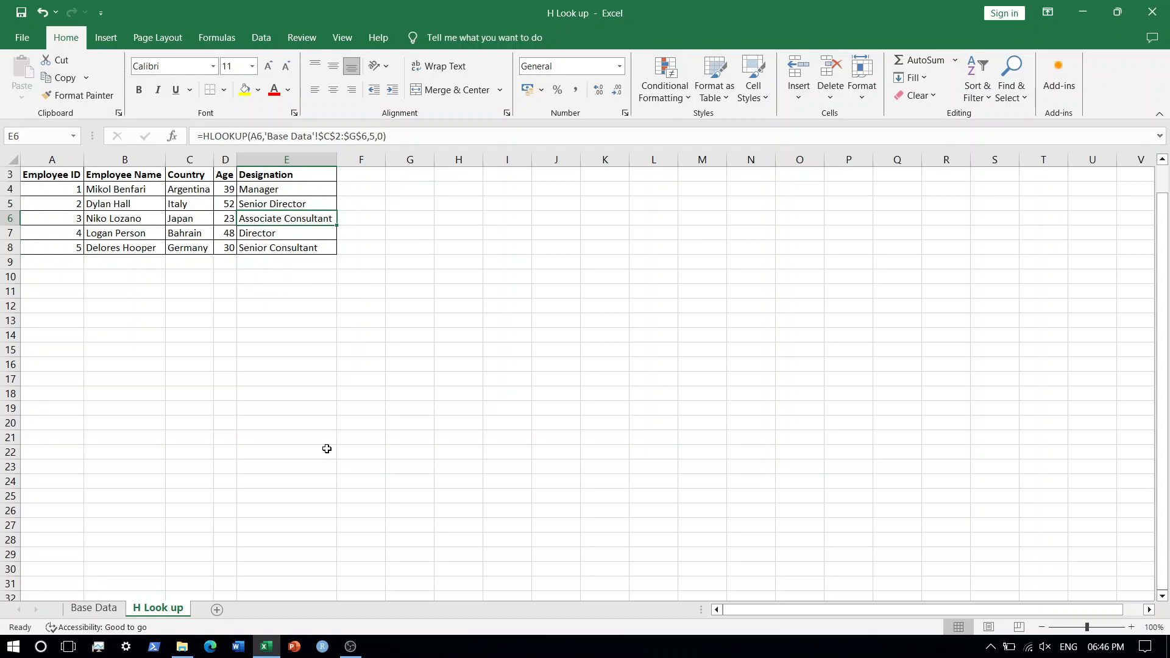
key(F2)
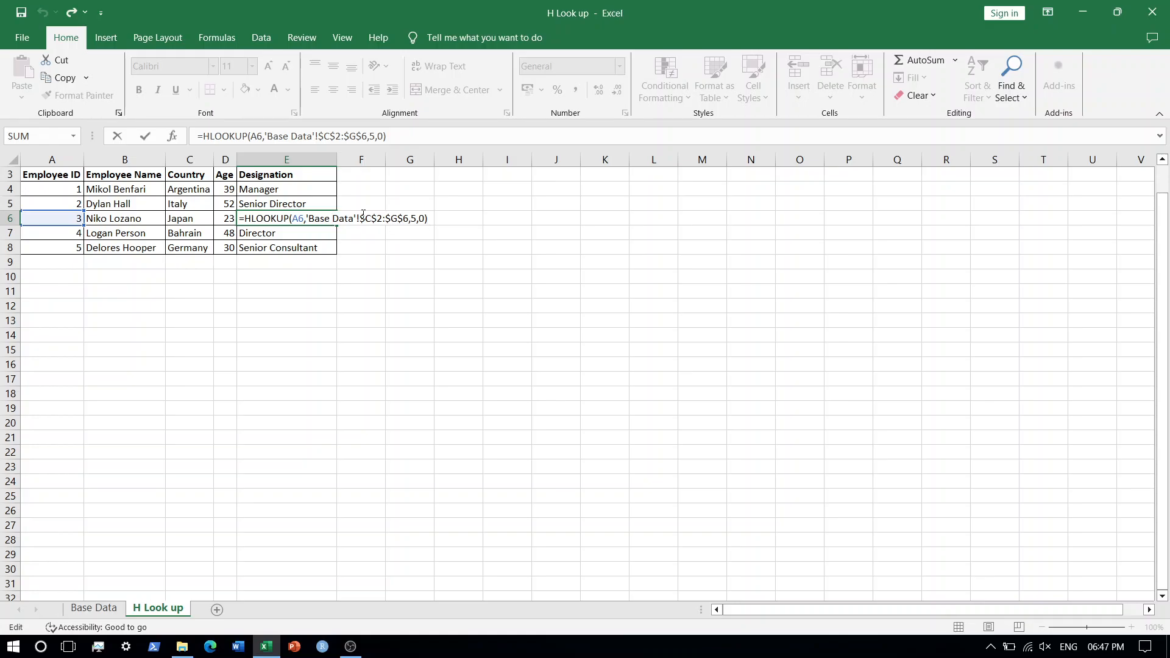
key(ctrl+Return)
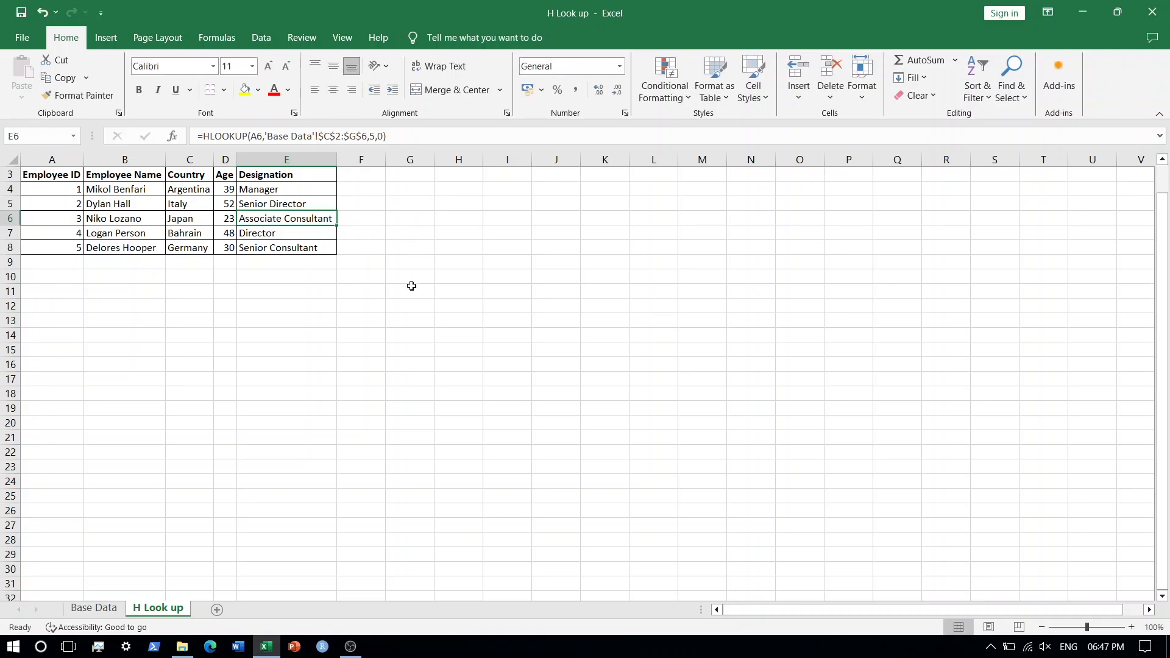
click(112, 609)
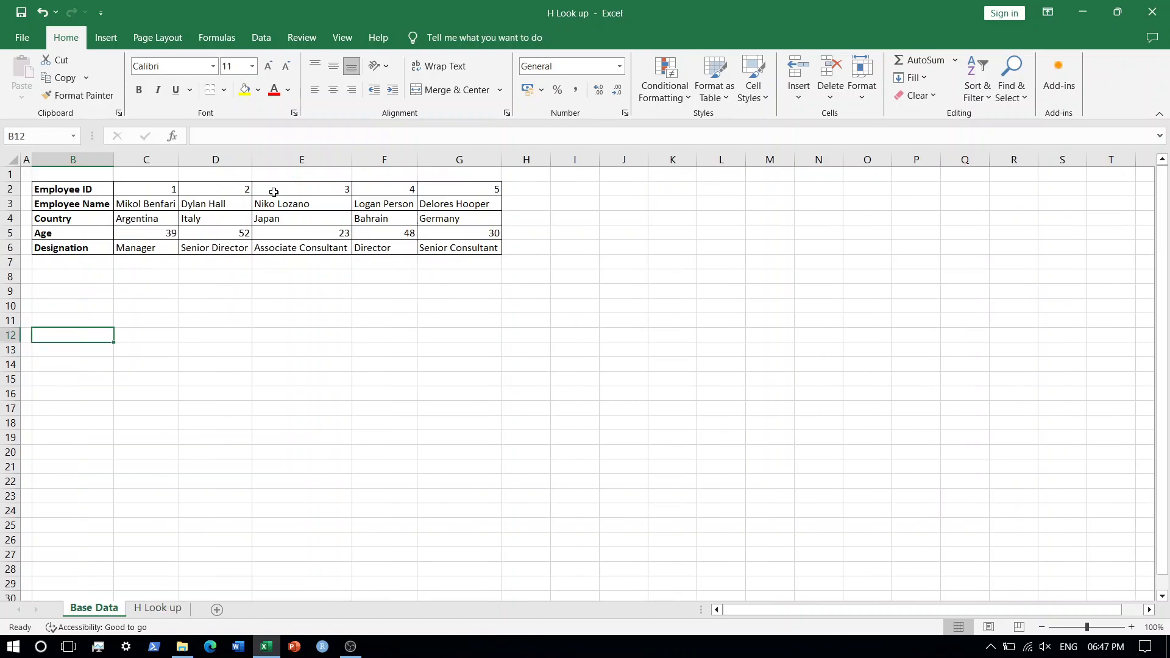
click(168, 608)
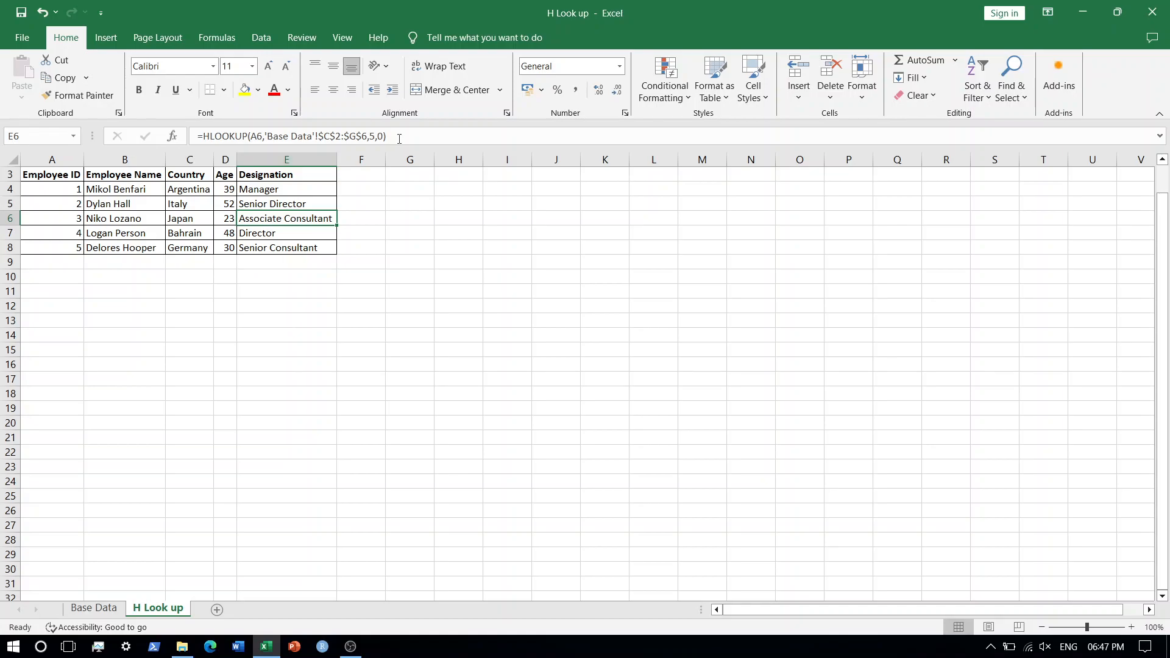
key(F2)
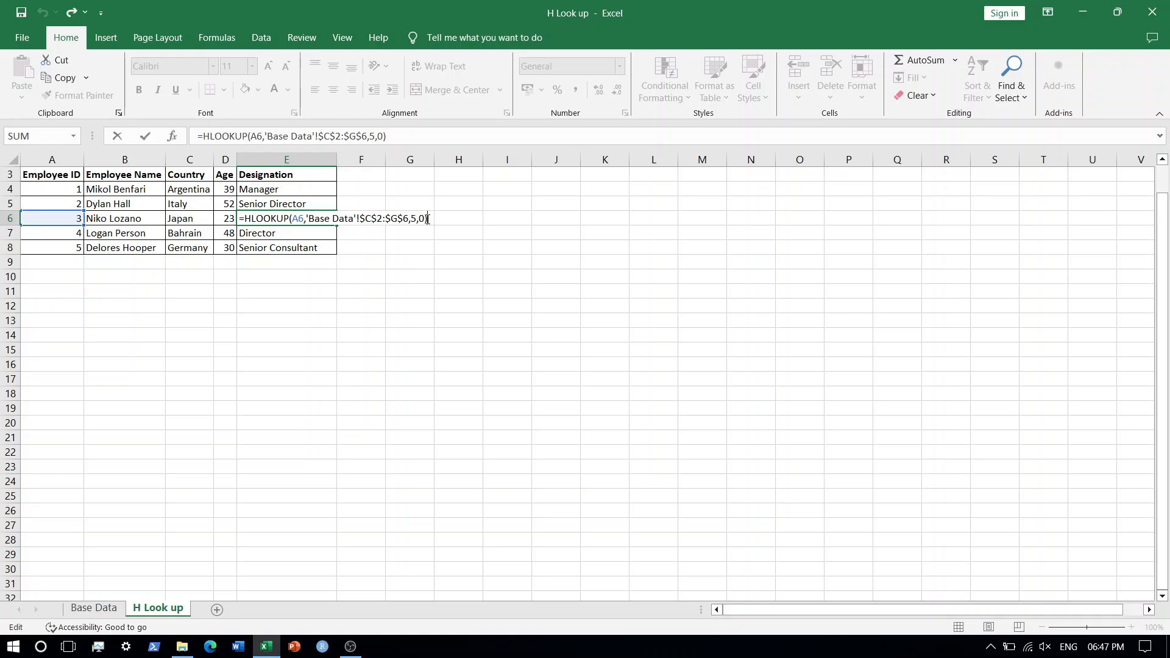
key(ctrl+Return)
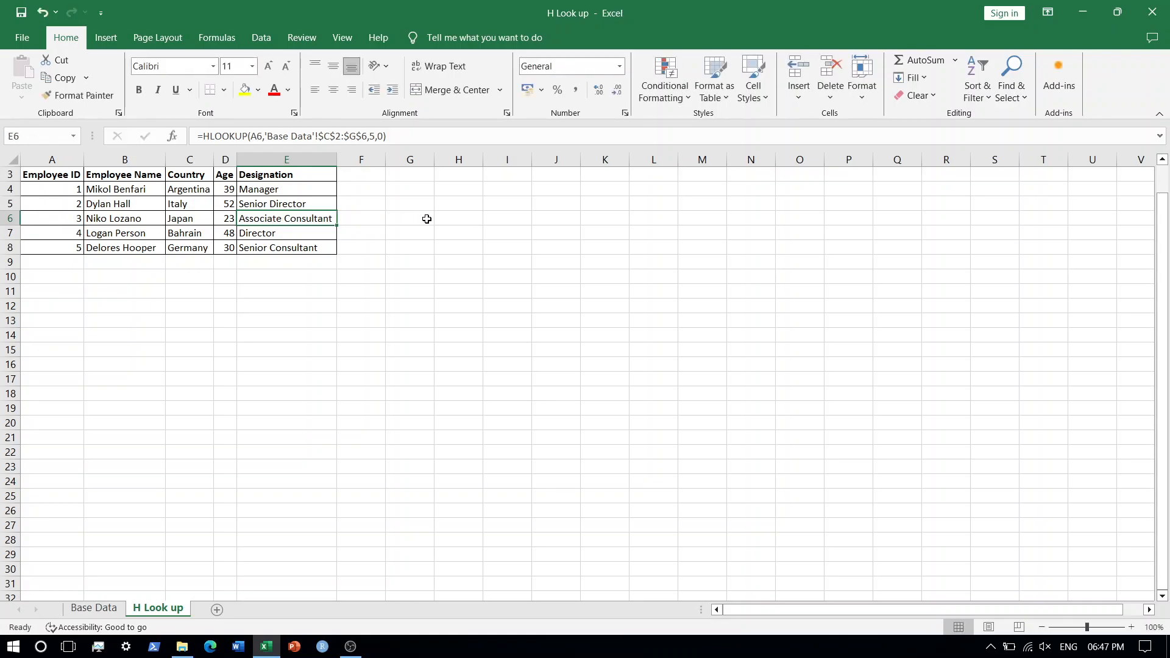
Change the Employee ID in A6 to 3.2 to test a value missing from the Base Data table.
click(58, 218)
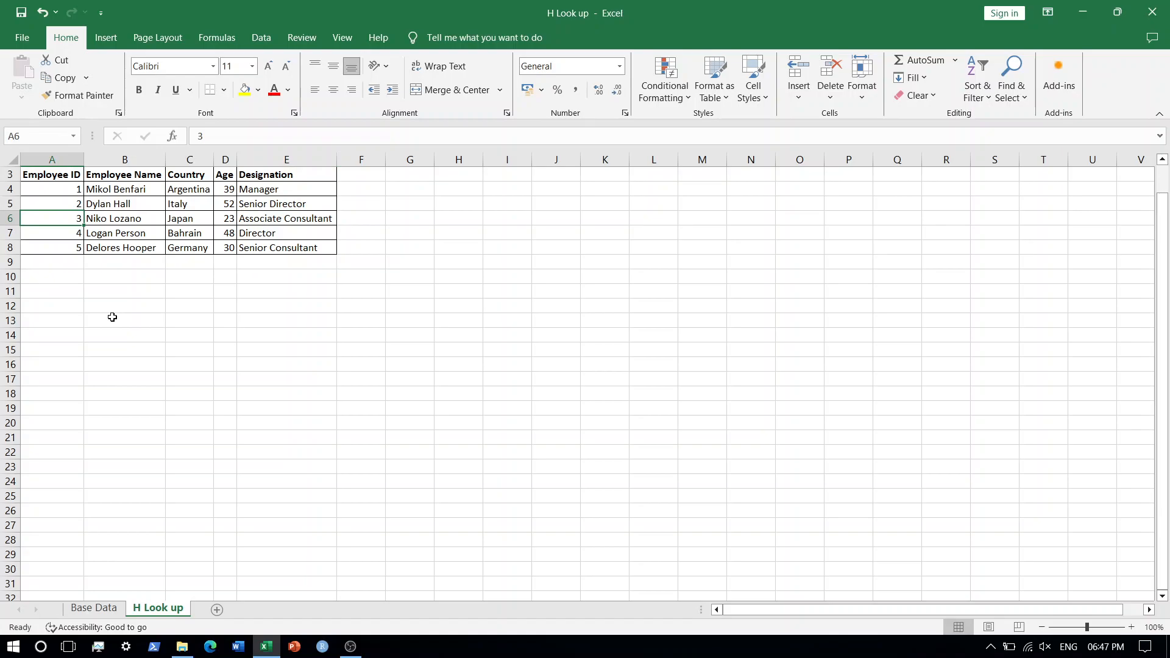
key(F2)
text(.2)
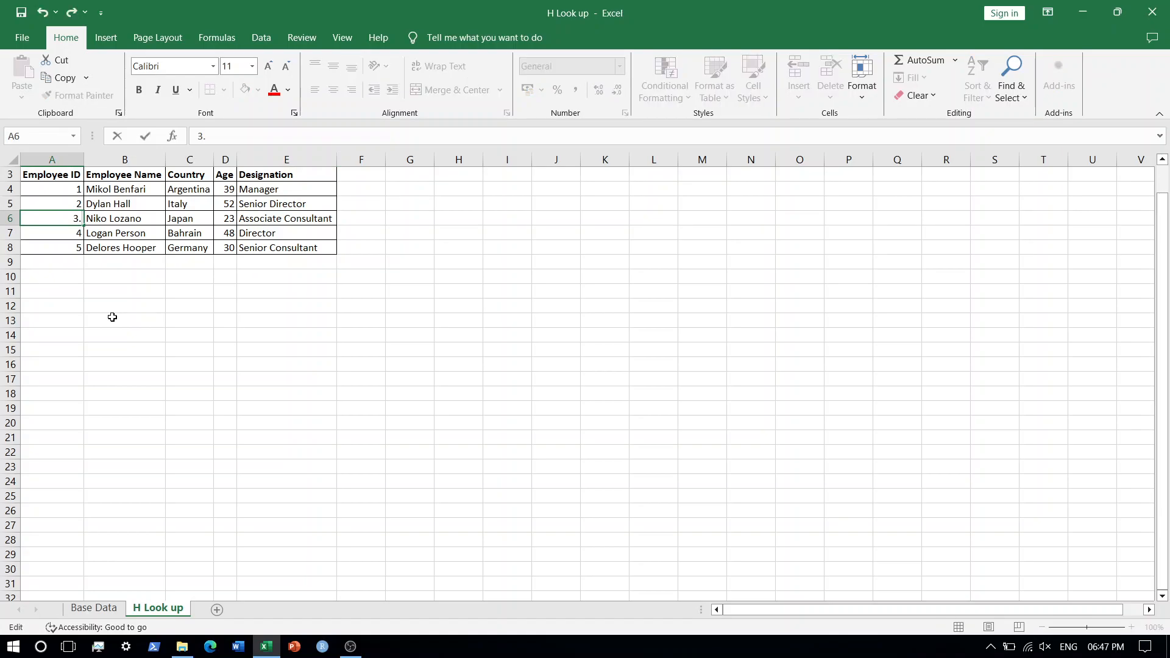
key(Return)
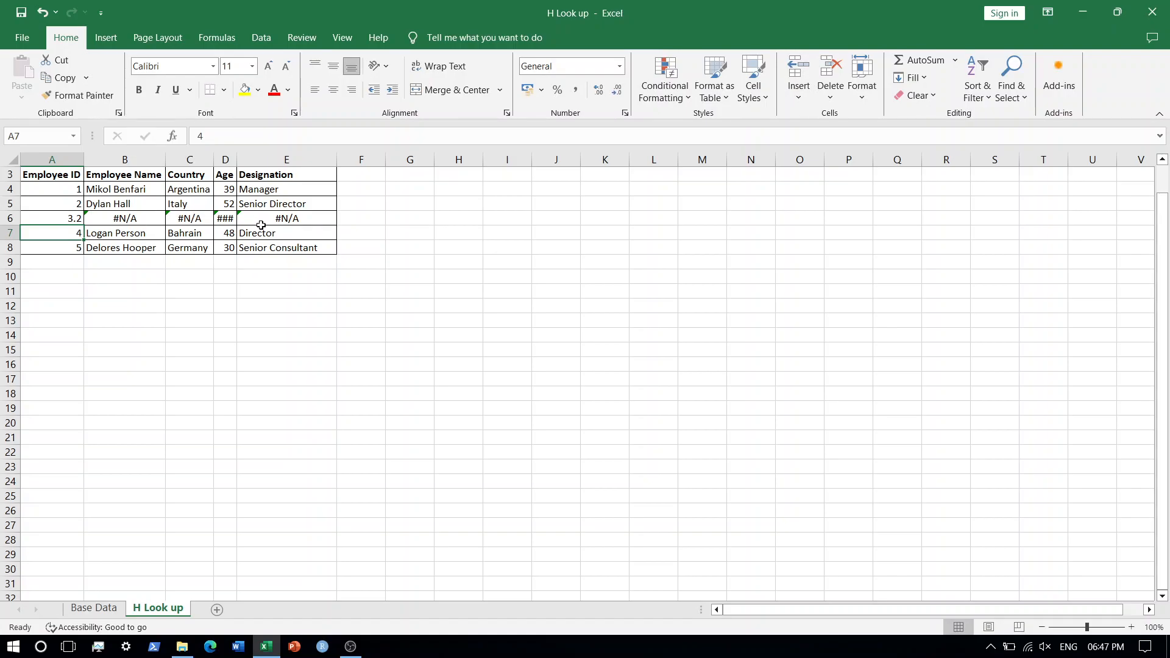
Set the range lookup argument in the B6 HLOOKUP formula to 1 for an approximate match and check the result against Base Data.
click(128, 220)
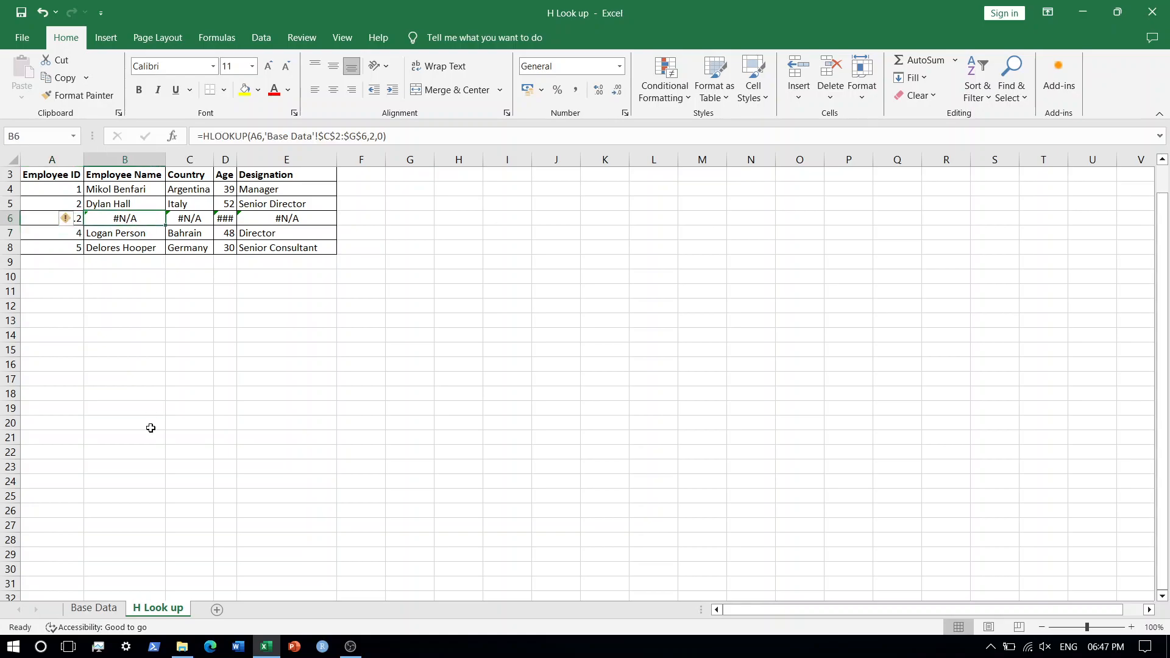
click(94, 608)
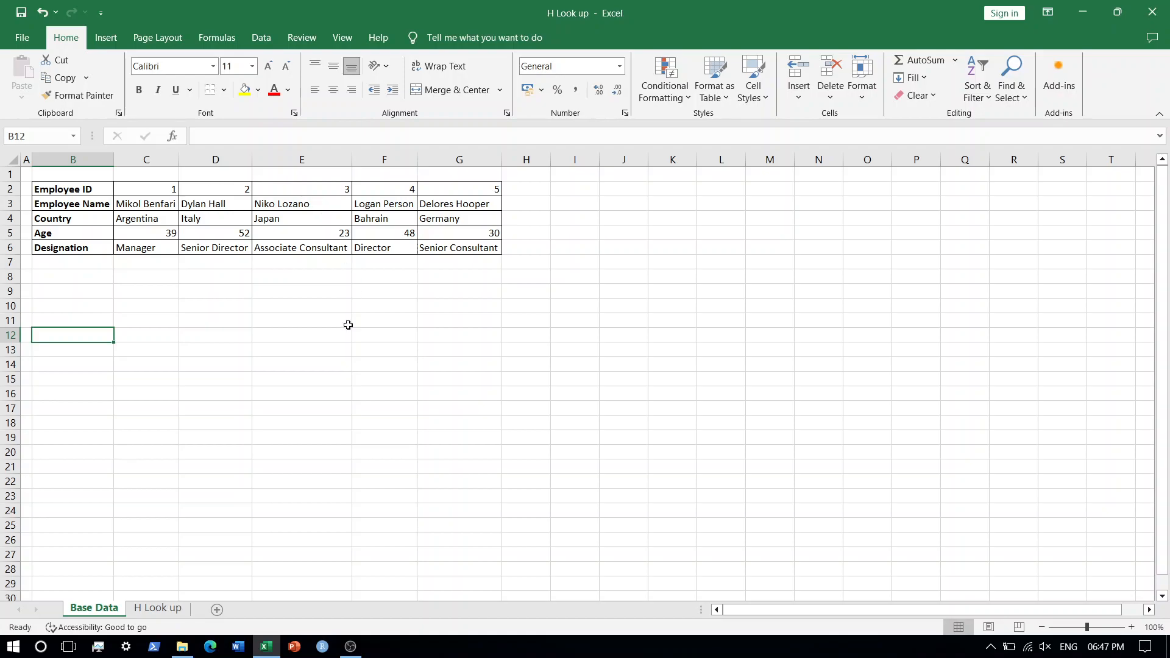
click(154, 608)
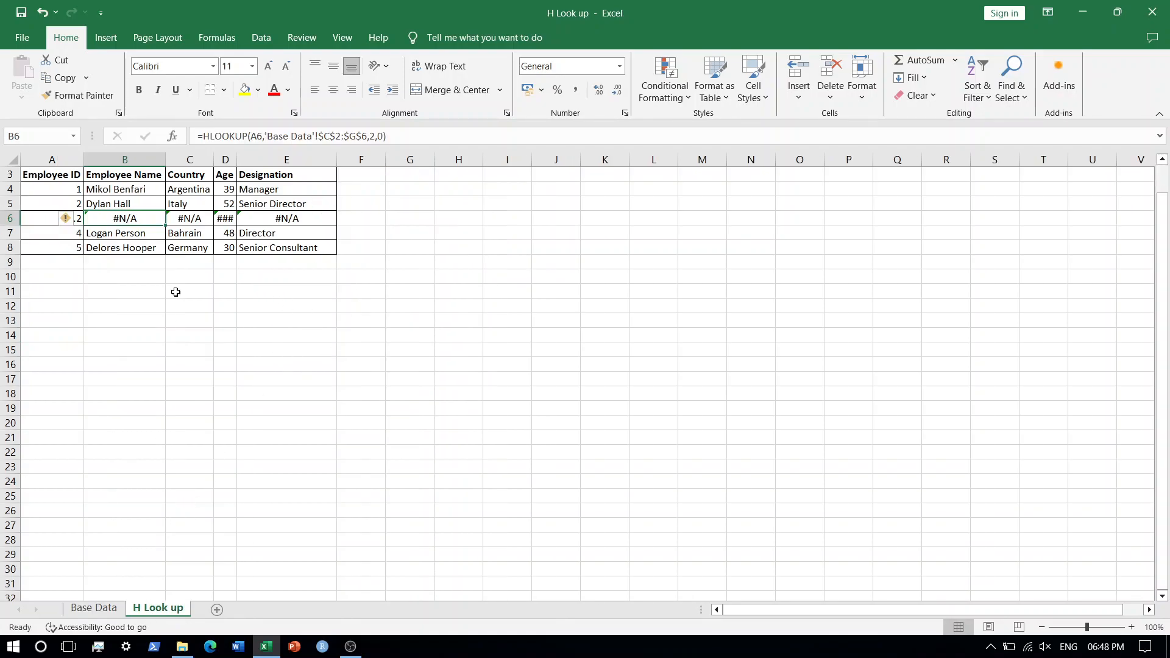
key(F2)
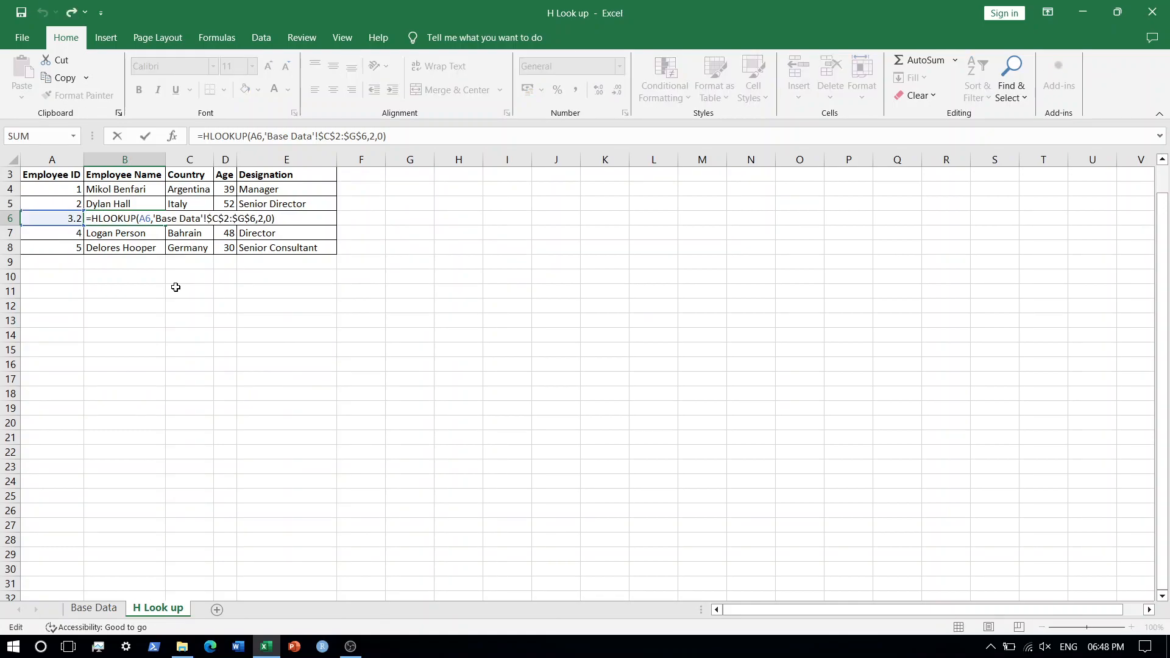
key(Left)
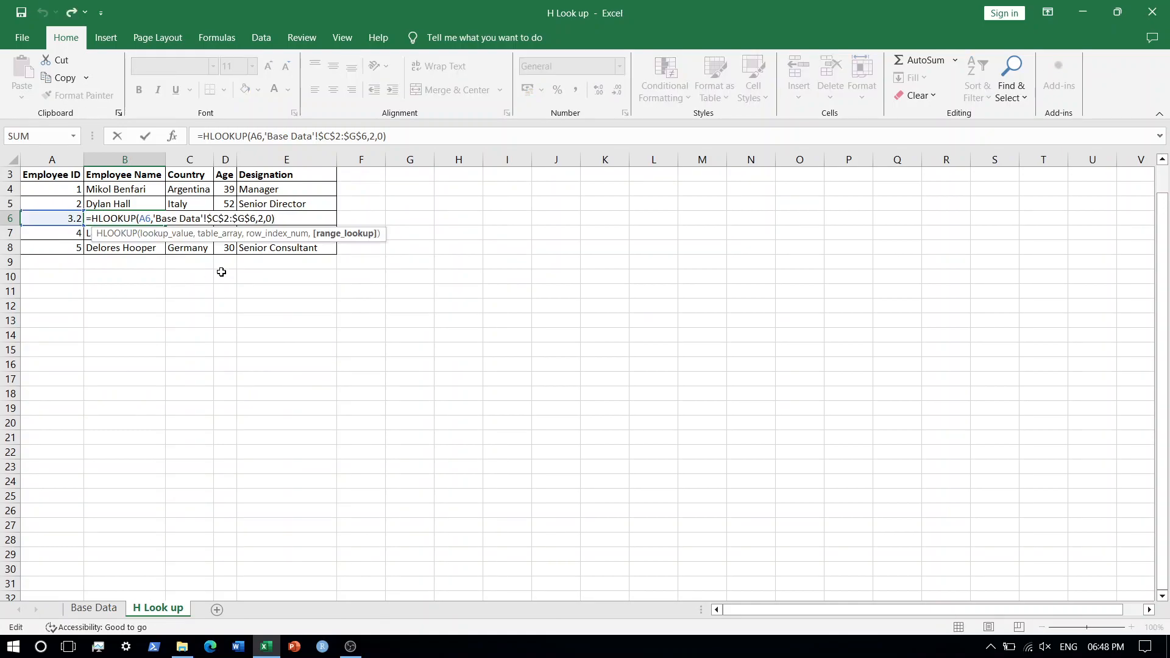
key(BackSpace)
text(1)
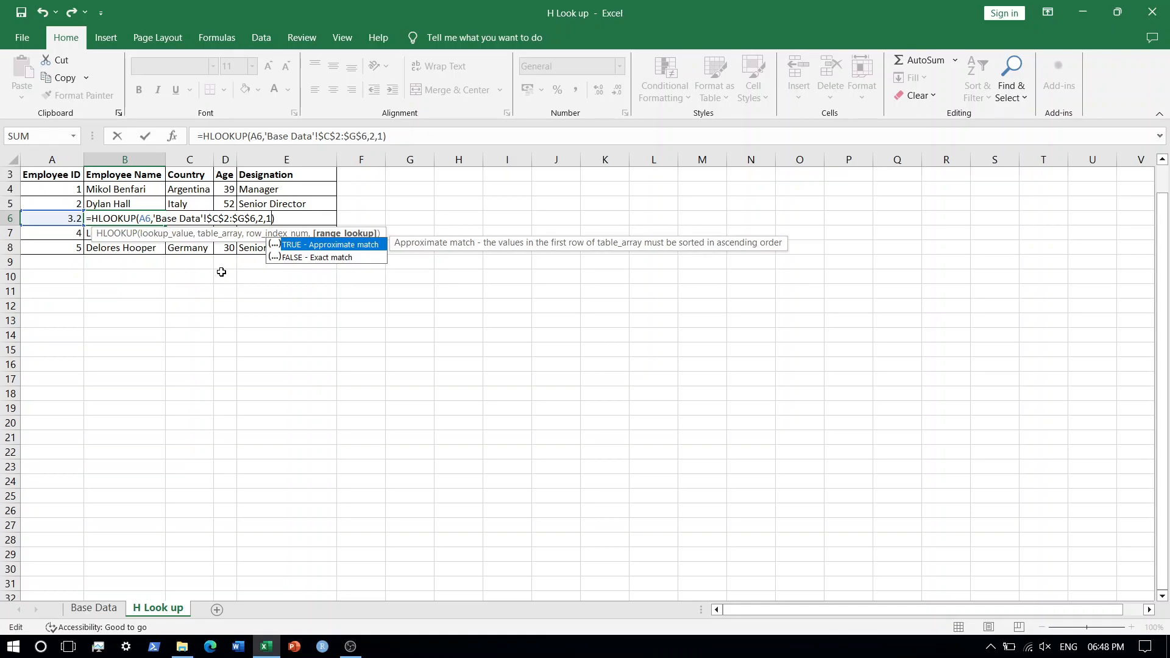
key(Return)
key(Up)
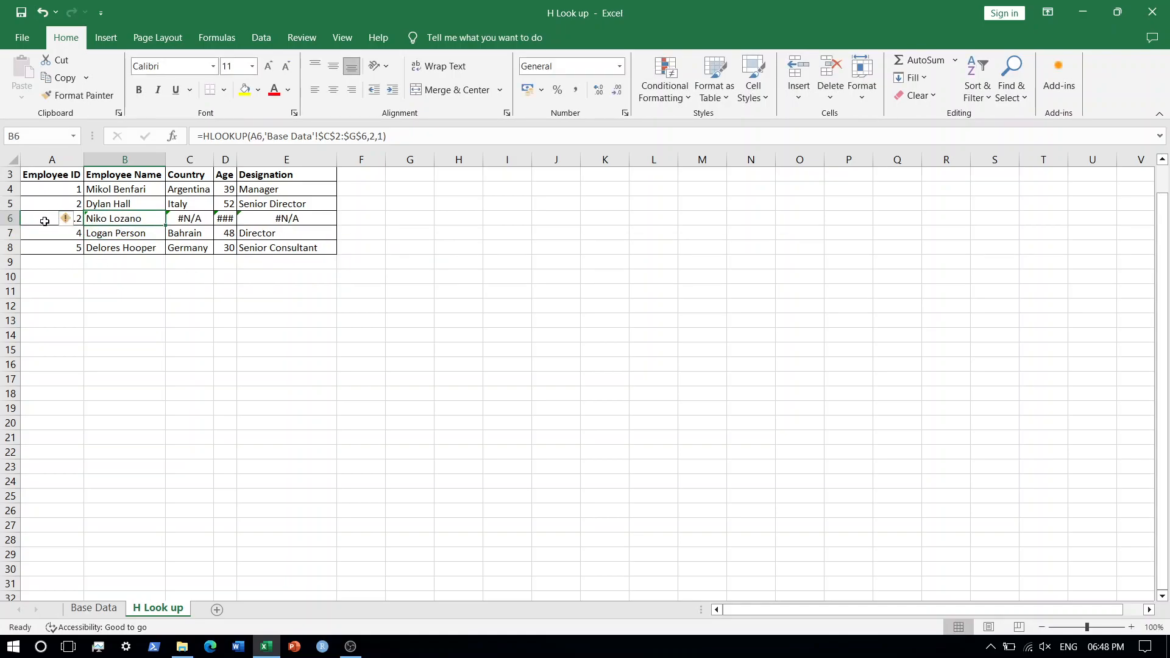
click(98, 610)
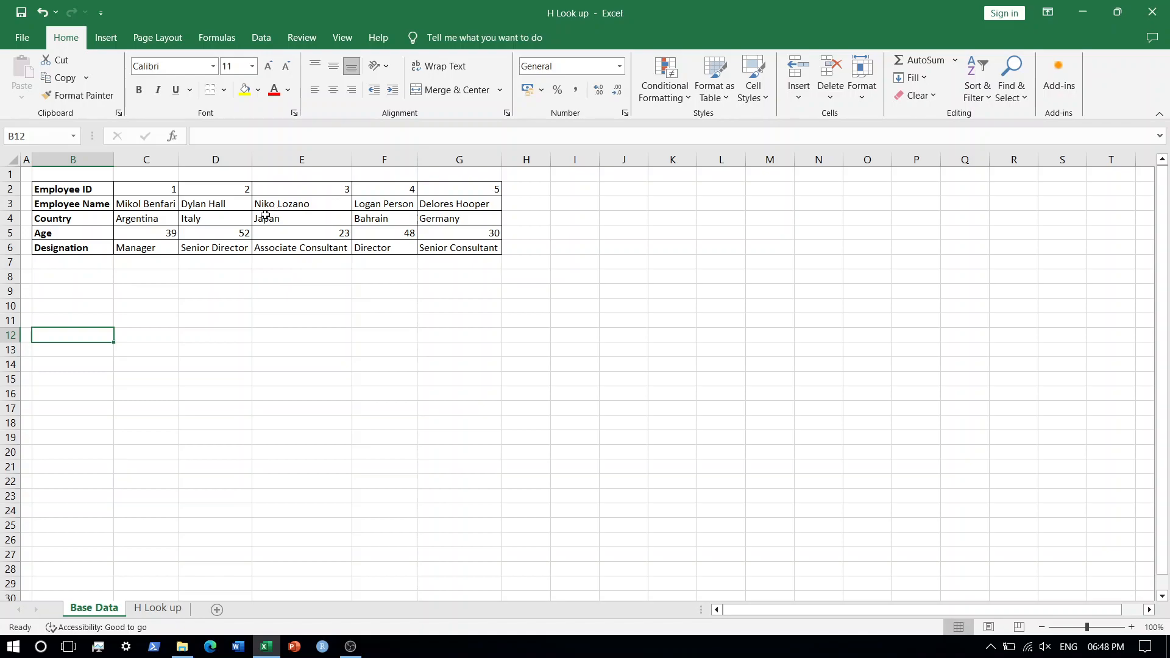
On the H Look up sheet, set the range lookup argument of the C6 Country formula to 1 for an approximate match.
click(157, 607)
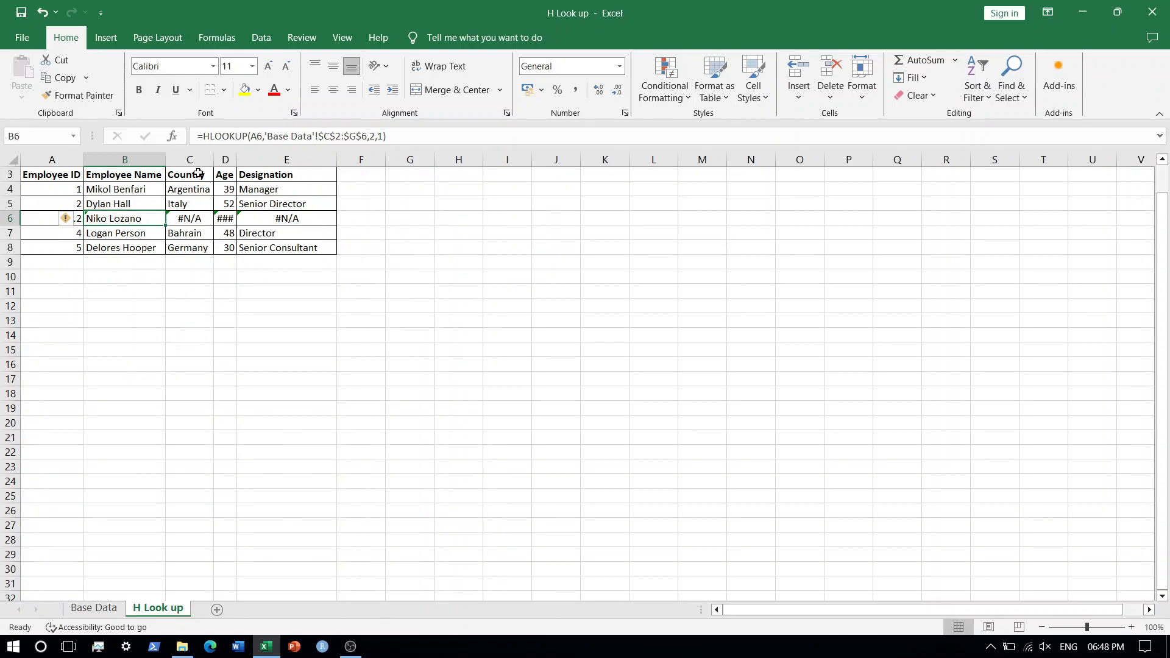
click(183, 219)
double_click(186, 220)
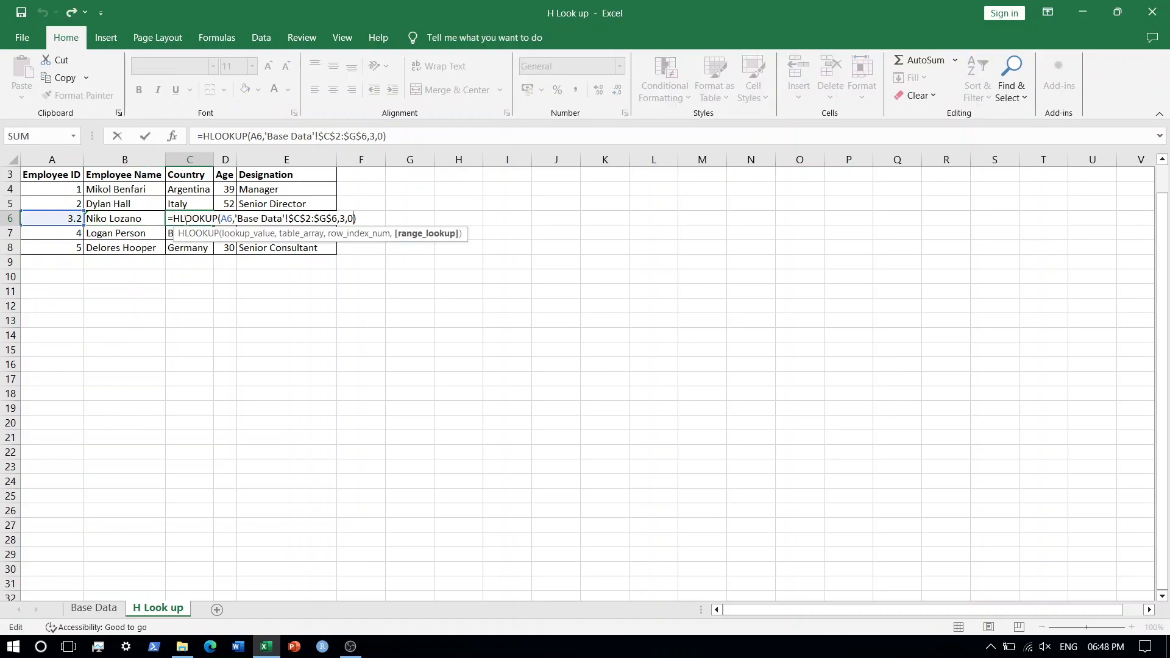
key(BackSpace)
text(1)
key(Return)
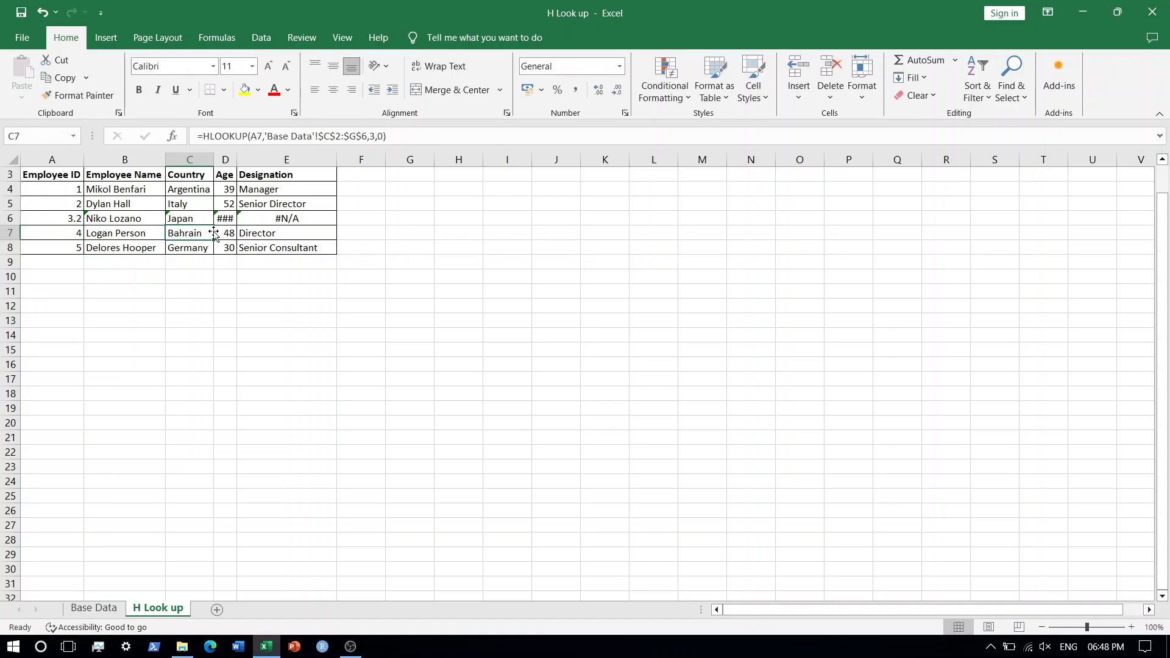
Check the Base Data table, and set the range lookup argument of the D6 Age formula to 1.
click(92, 609)
click(229, 219)
double_click(230, 219)
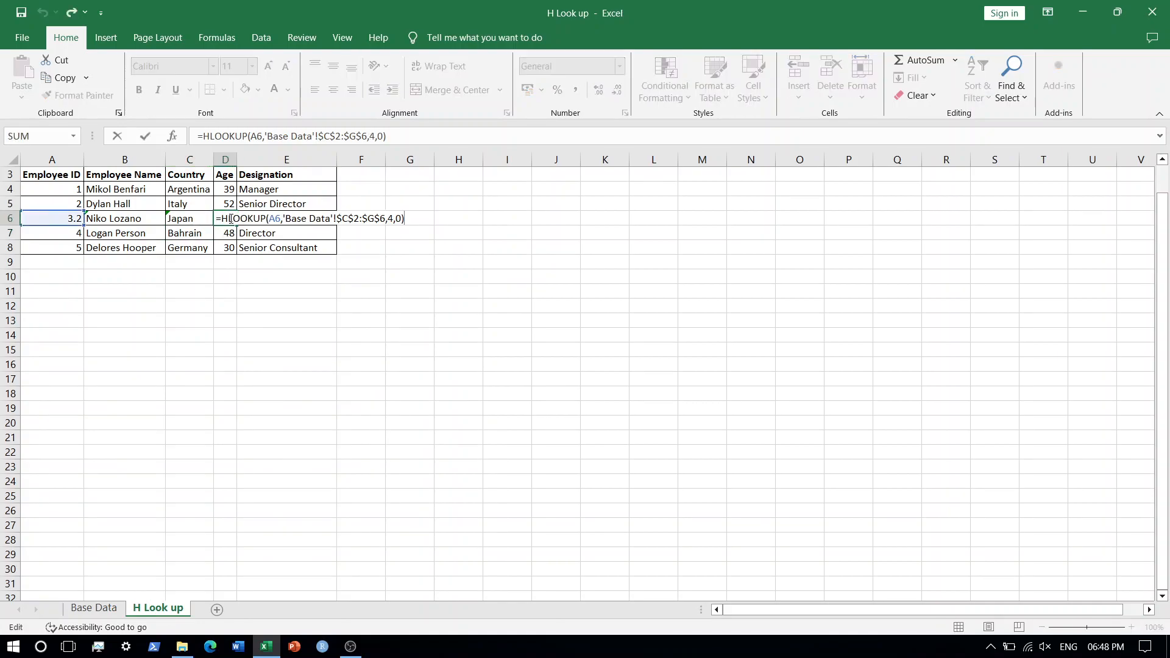
key(BackSpace)
text(1)
key(Return)
Set the range lookup argument of the E6 Designation formula to 1 for an approximate match.
key(Up)
key(Right)
key(F2)
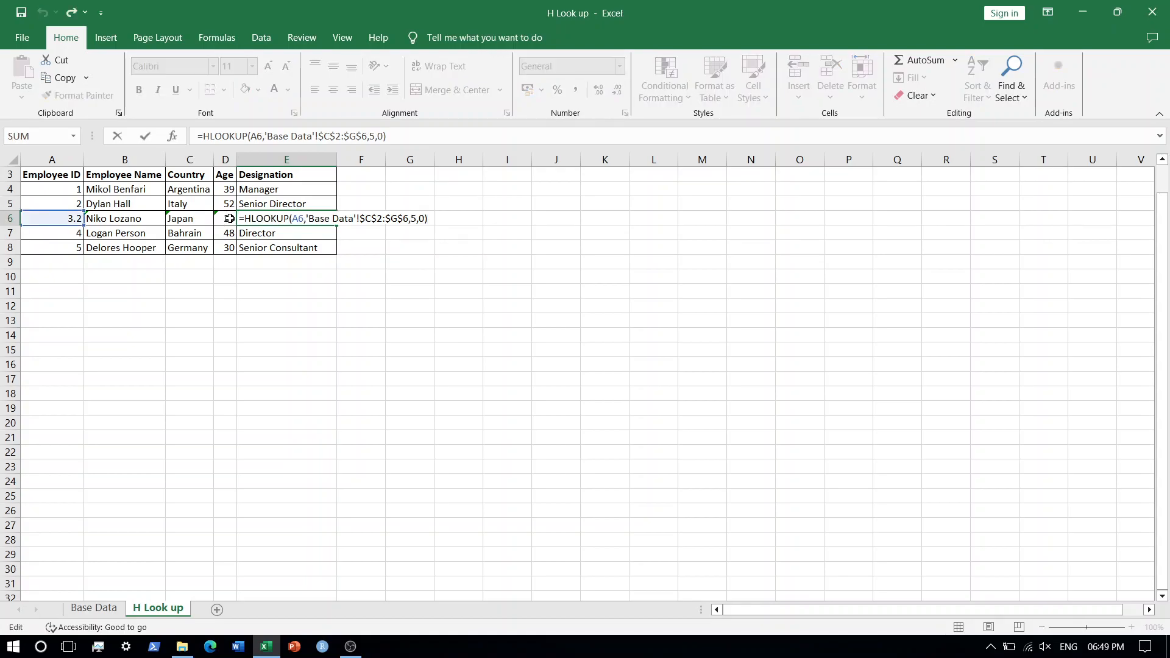
key(Left)
key(BackSpace)
text(1)
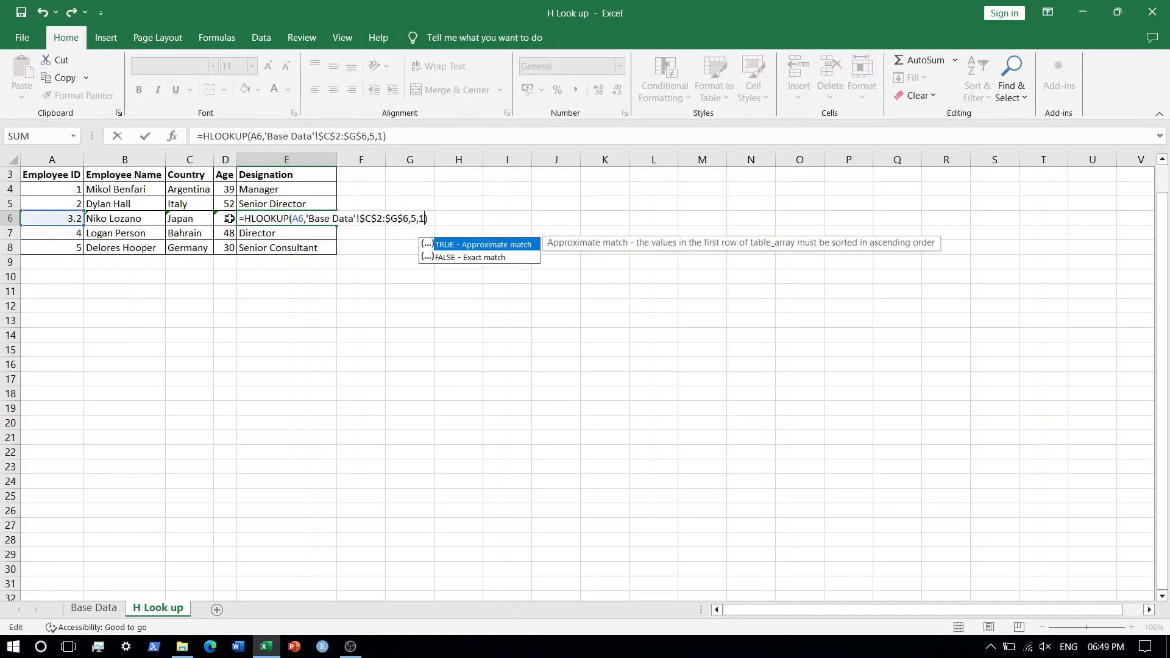
key(Return)
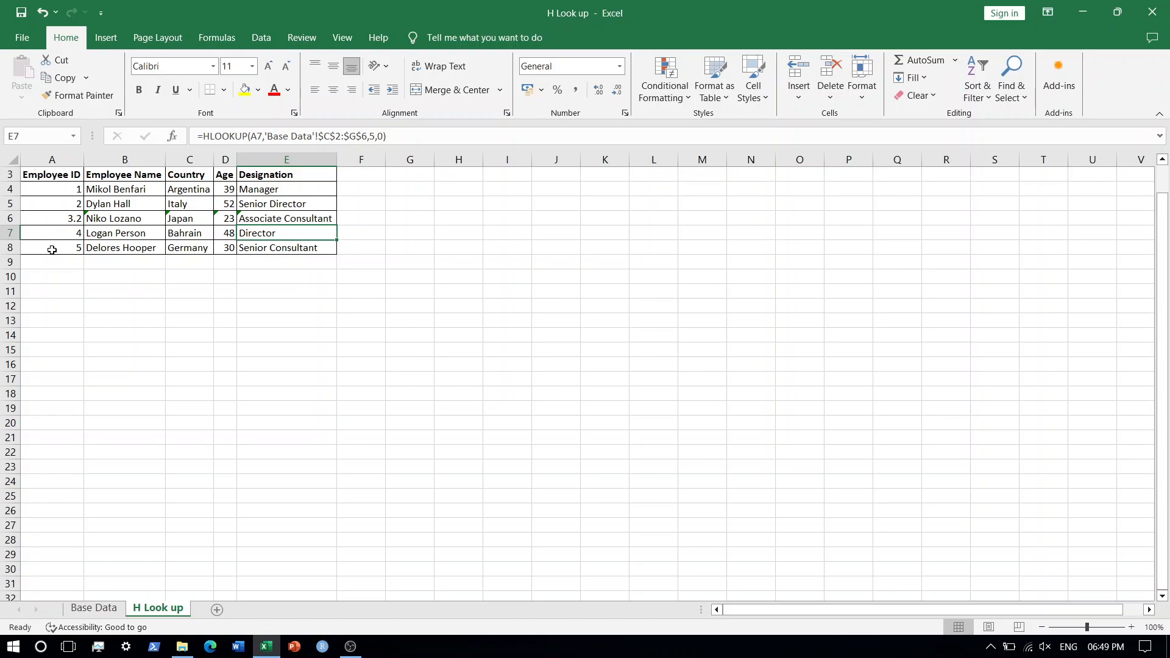
Change the Employee ID in A8 to 5.5 and compare it with the IDs on the Base Data sheet.
click(52, 250)
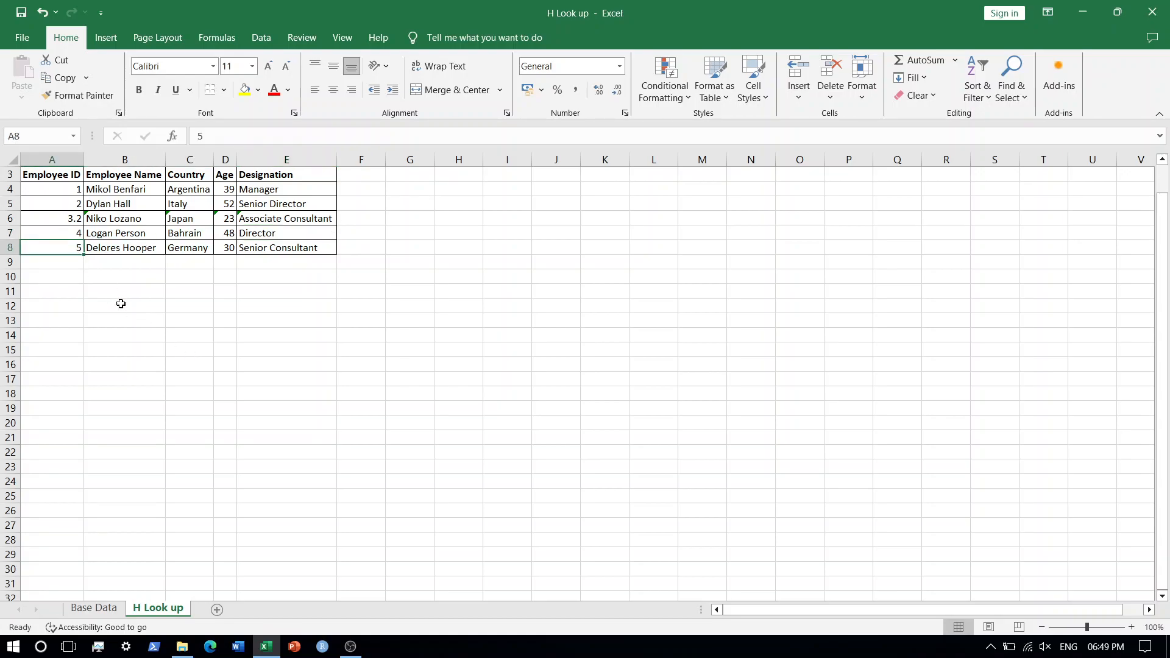
key(F2)
text(.5)
key(Return)
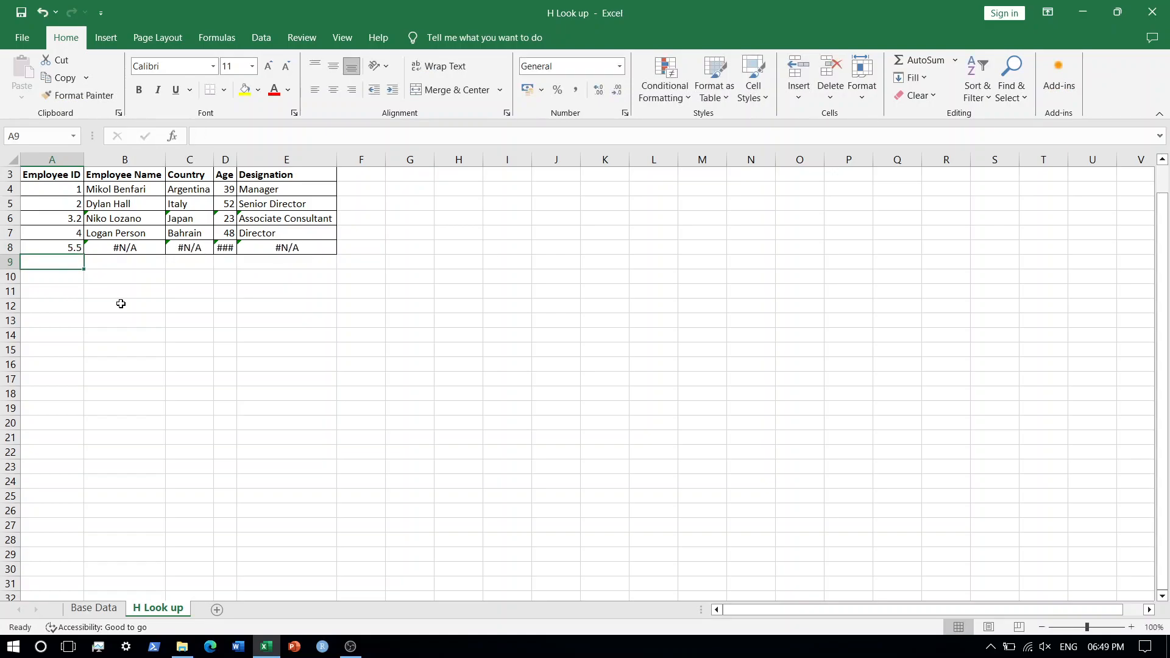
click(96, 608)
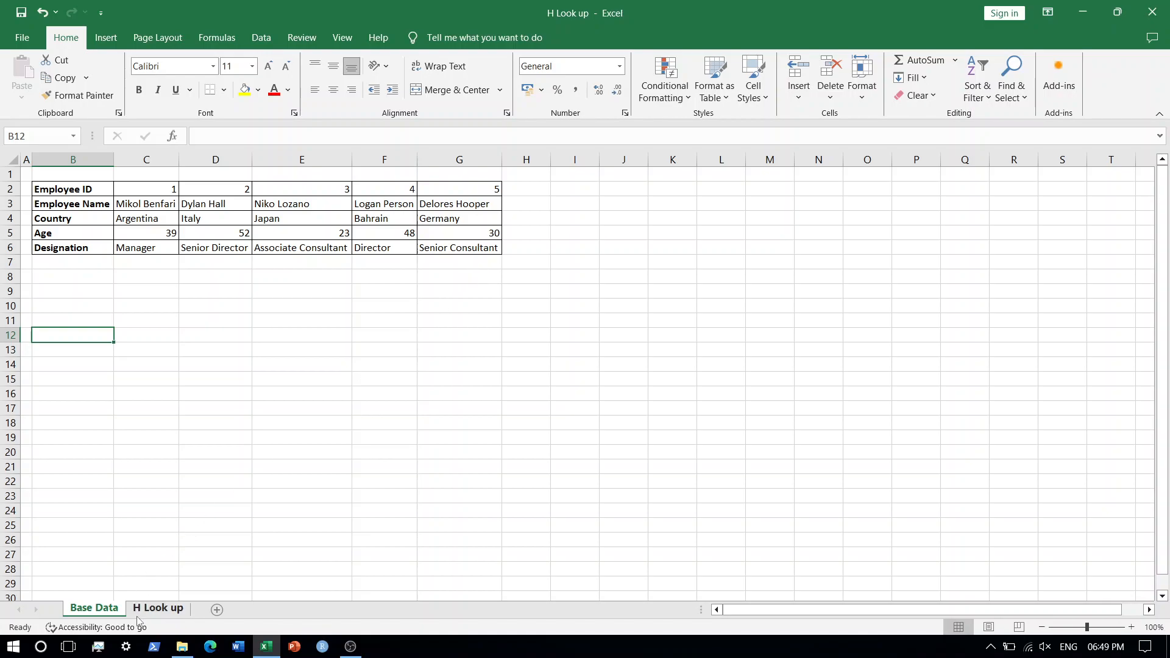
click(156, 610)
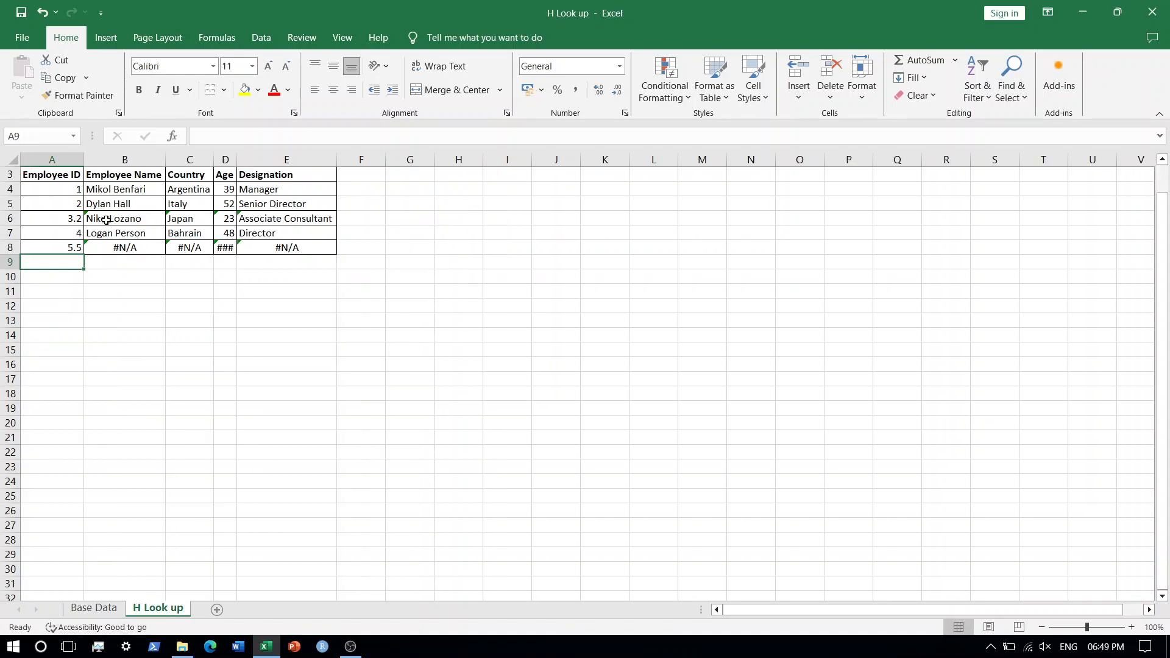
Set the range lookup argument of the B8 Employee Name formula to 1 for an approximate match.
click(113, 247)
double_click(112, 248)
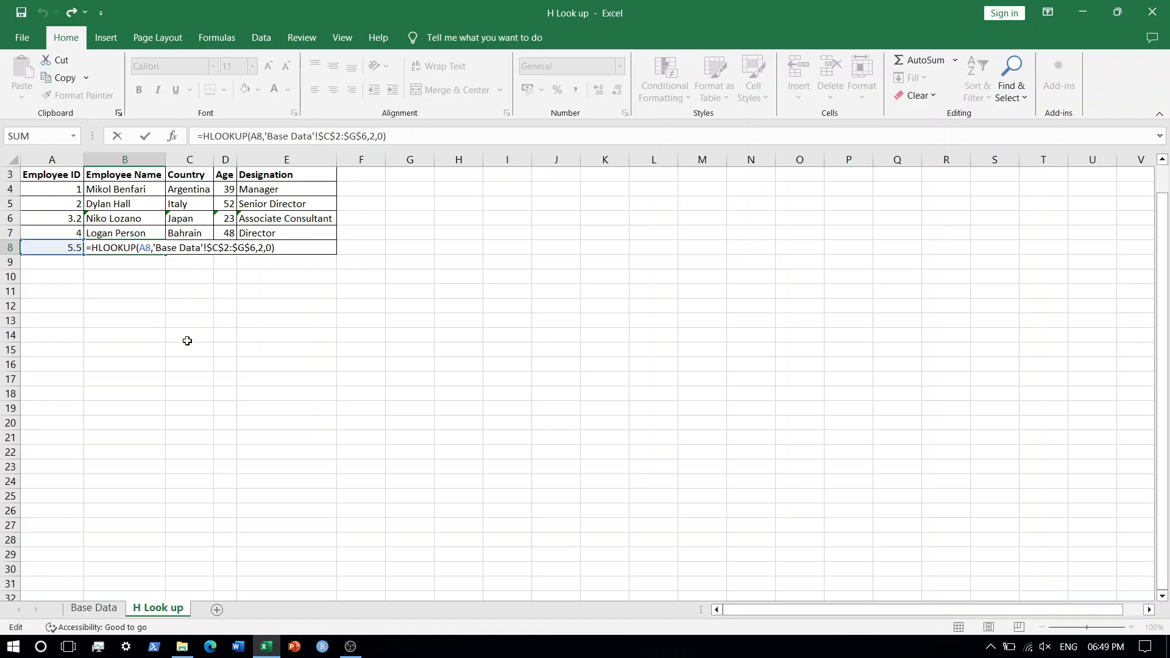
key(Left)
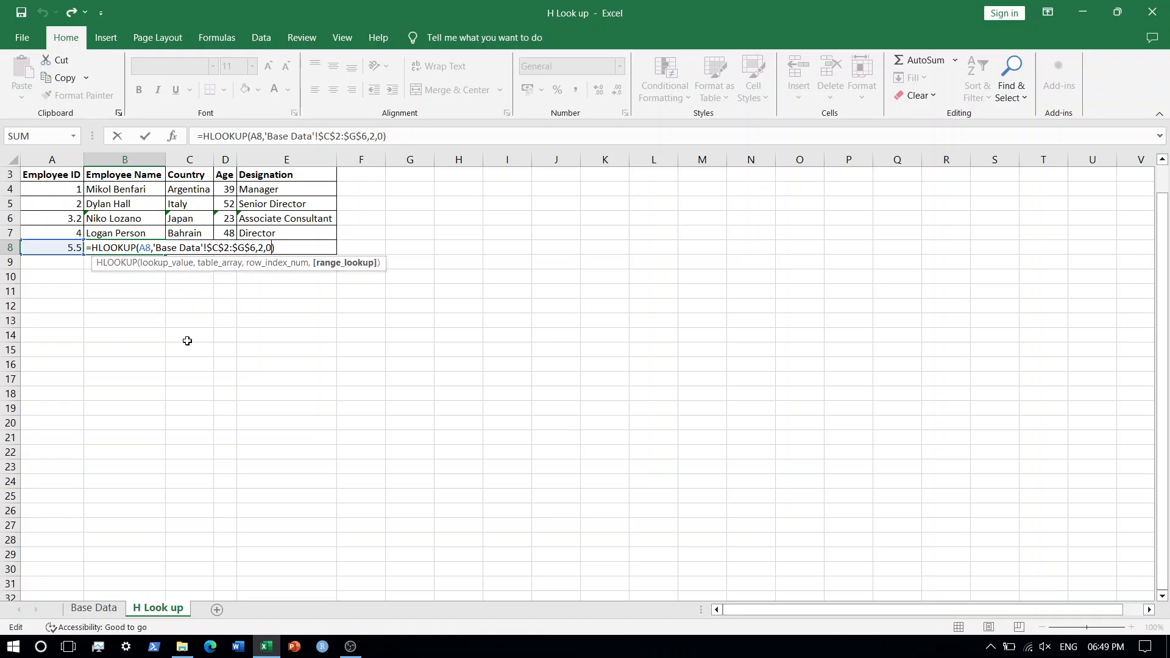
key(BackSpace)
text(1)
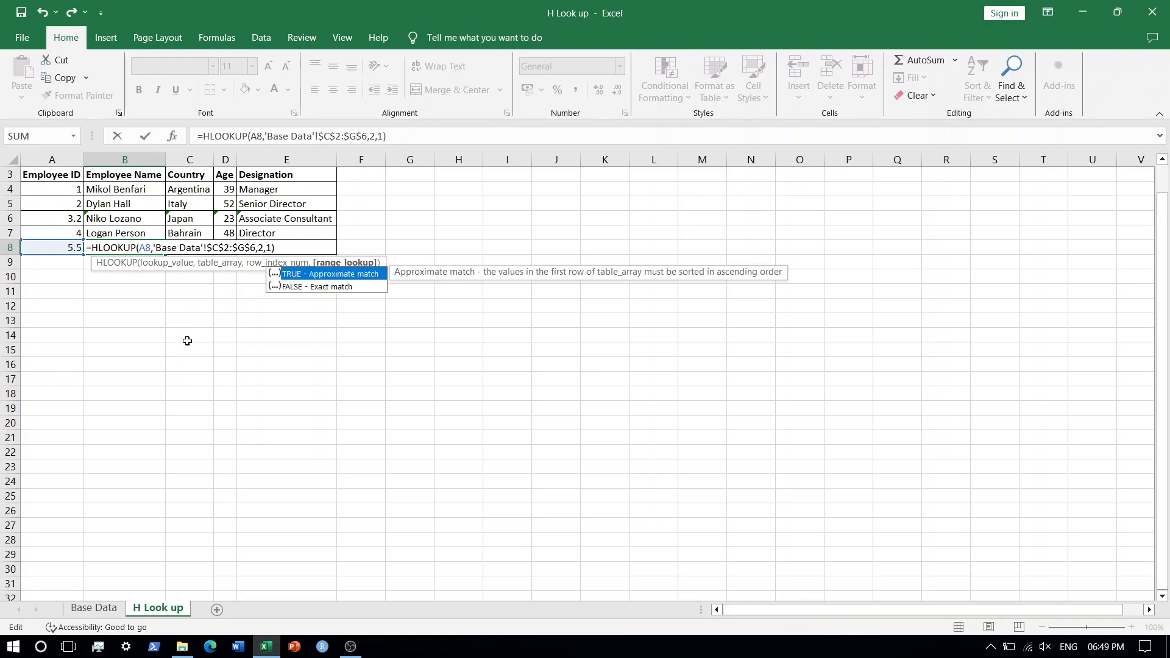
key(Return)
Set the range lookup argument of the C8 Country formula to 1 for an approximate match.
key(Down)
key(Up)
key(Up)
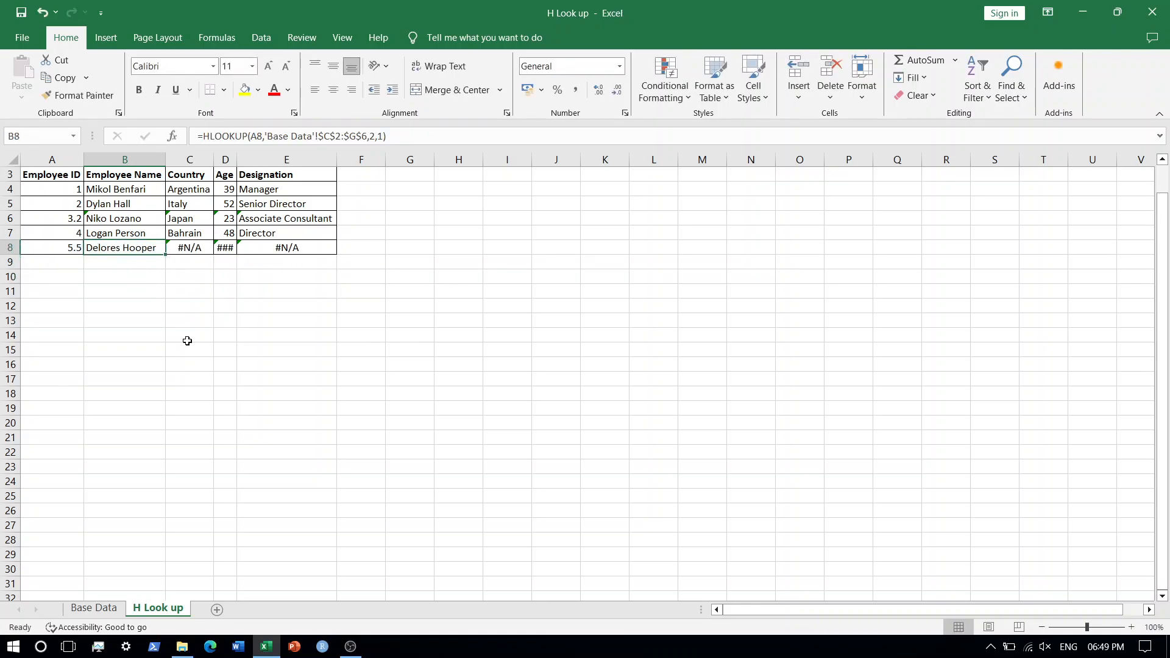
key(Right)
key(F2)
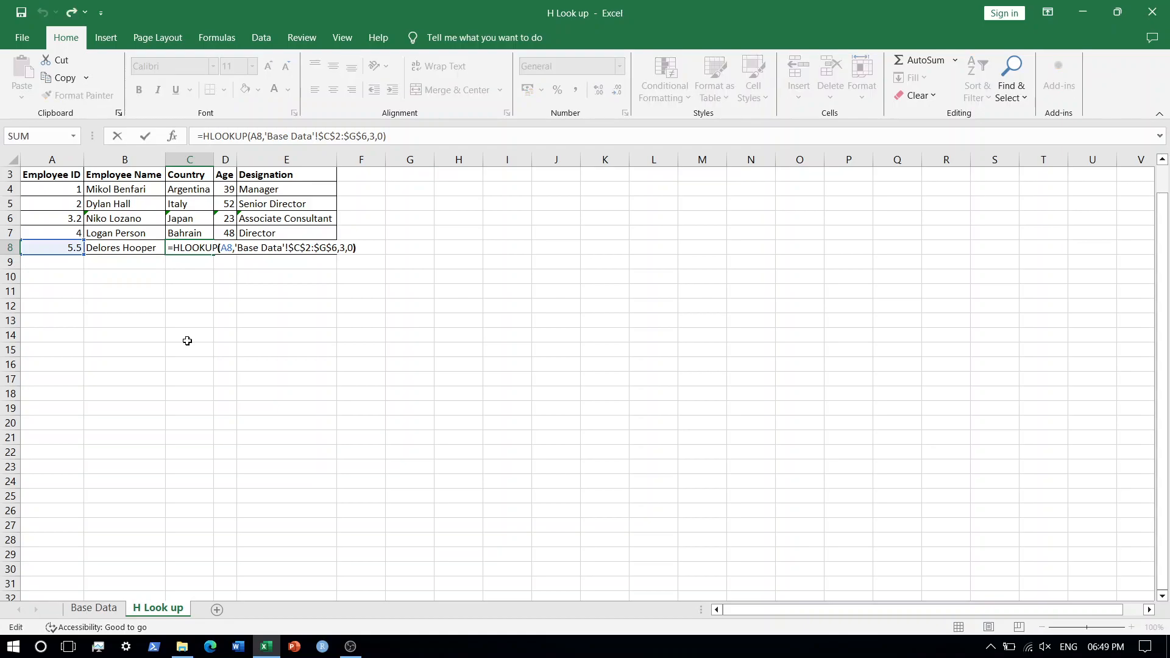
key(Left)
key(BackSpace)
text(1)
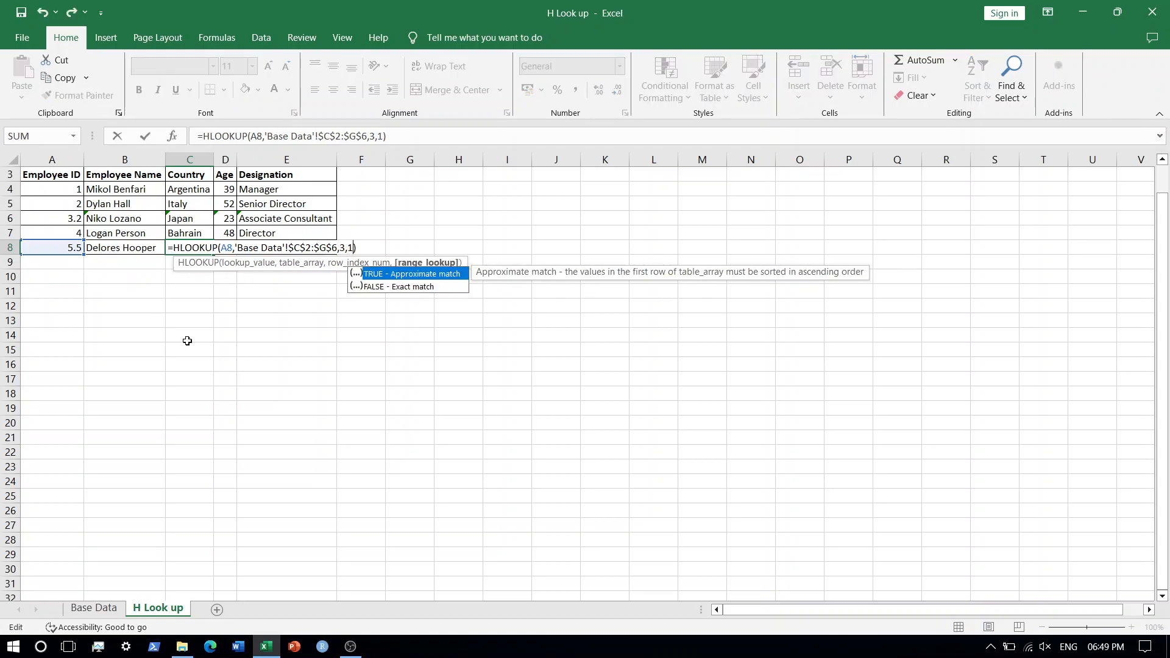
key(Return)
Set the range lookup argument of the D8 Age formula to 1 for an approximate match.
key(Up)
key(Right)
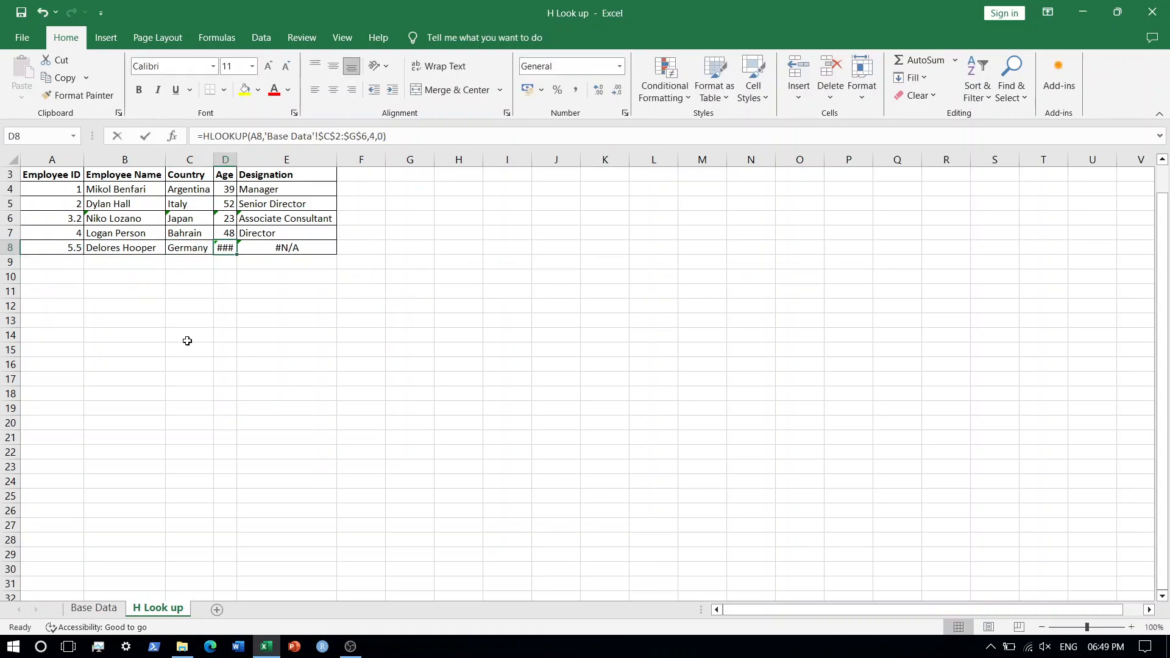
key(F2)
key(Left)
key(BackSpace)
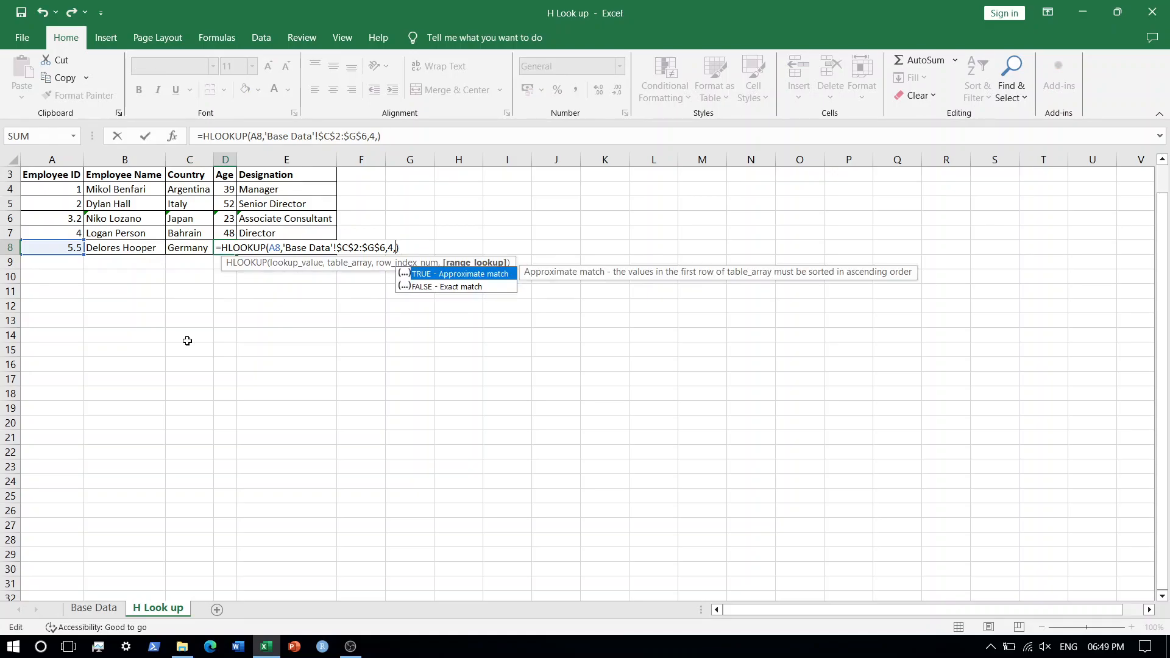
text(1)
key(Return)
Set the range lookup argument of the E8 Designation formula to 1 for an approximate match.
key(Up)
key(Right)
key(F2)
key(Left)
key(BackSpace)
text(1)
key(Return)
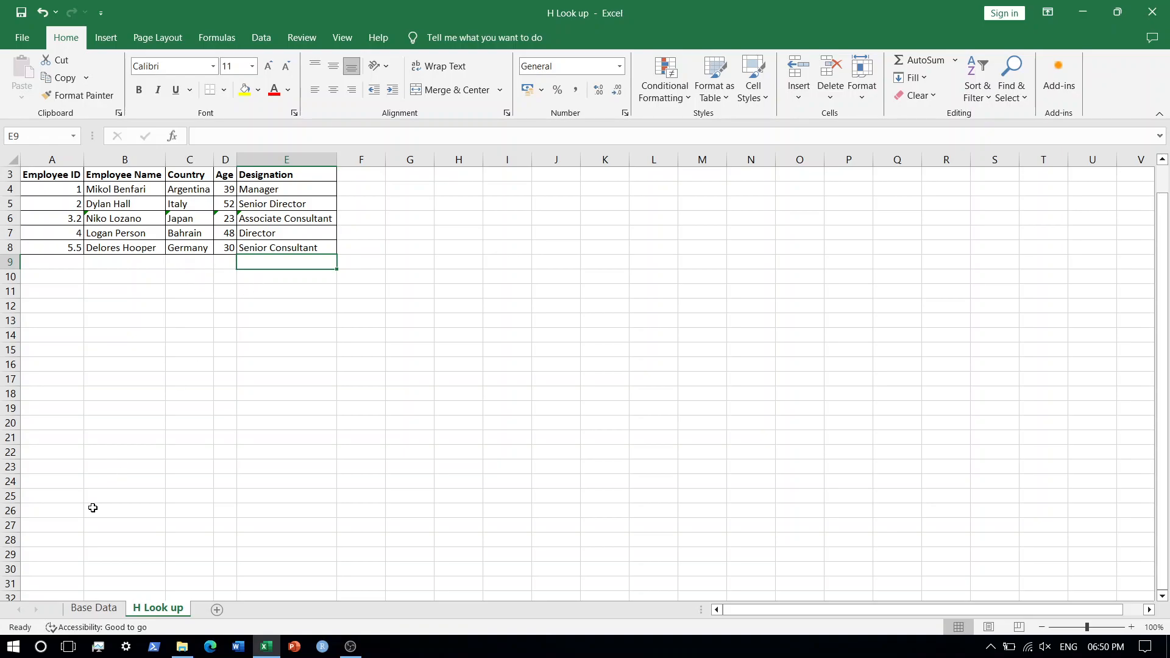
Compare the row 8 results with the last employee column on the Base Data sheet and inspect the B8 formula.
click(93, 608)
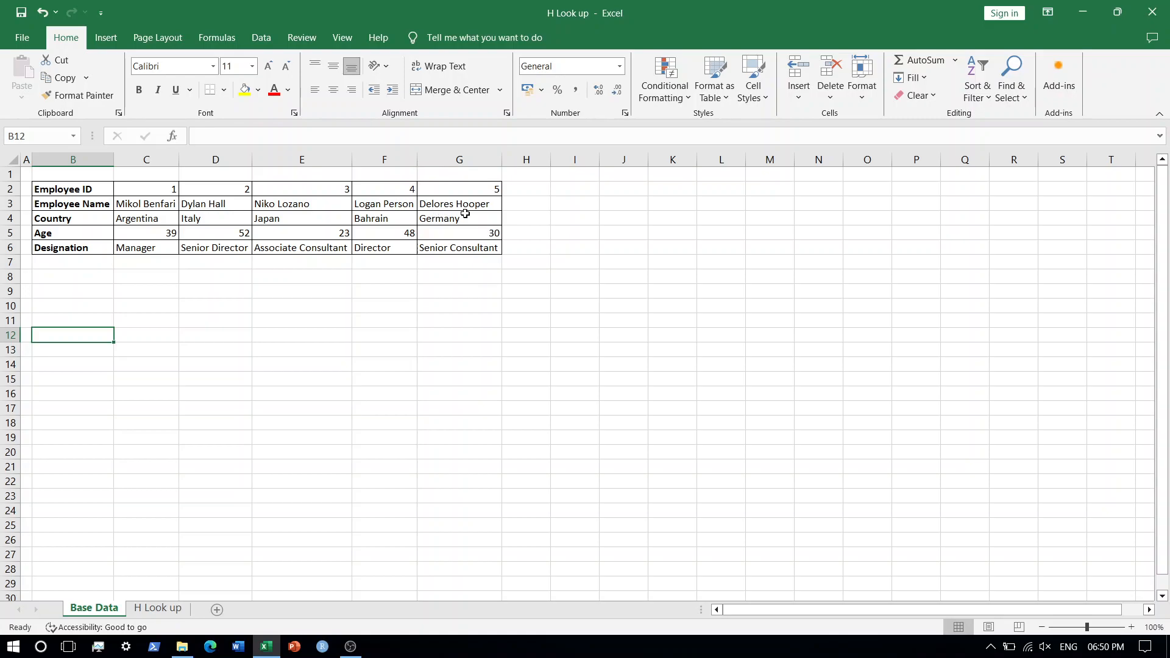
click(158, 608)
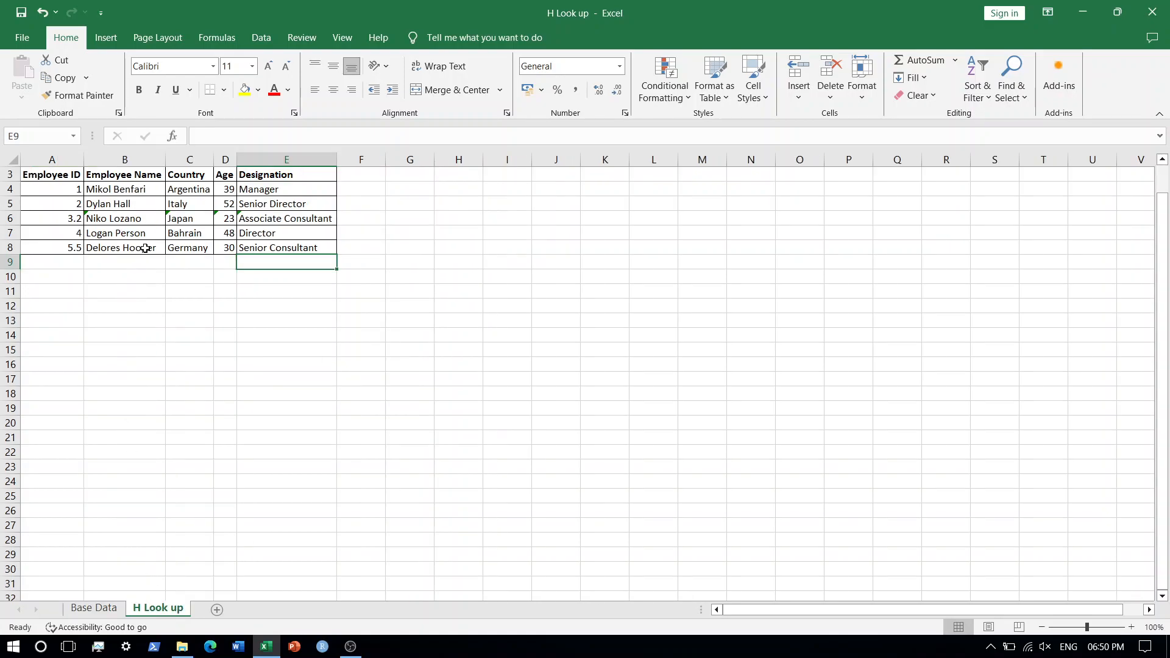
click(145, 248)
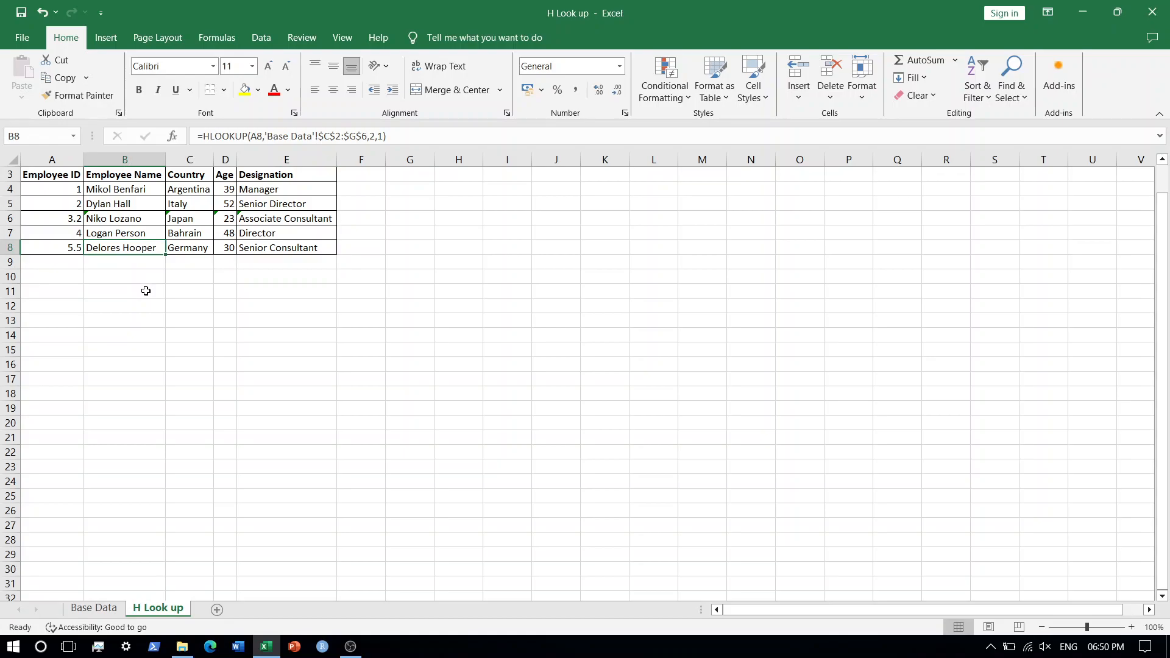